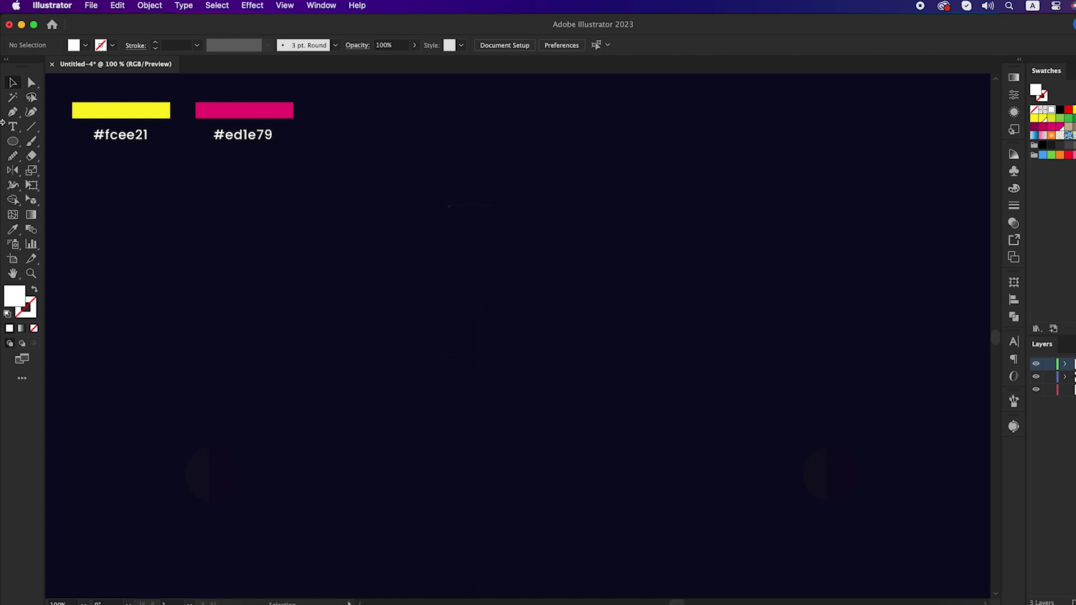
- Draw a 66.46 px white circle with the Ellipse Tool and nudge it below the swatches
left_click_drag(13, 142, 93, 170)
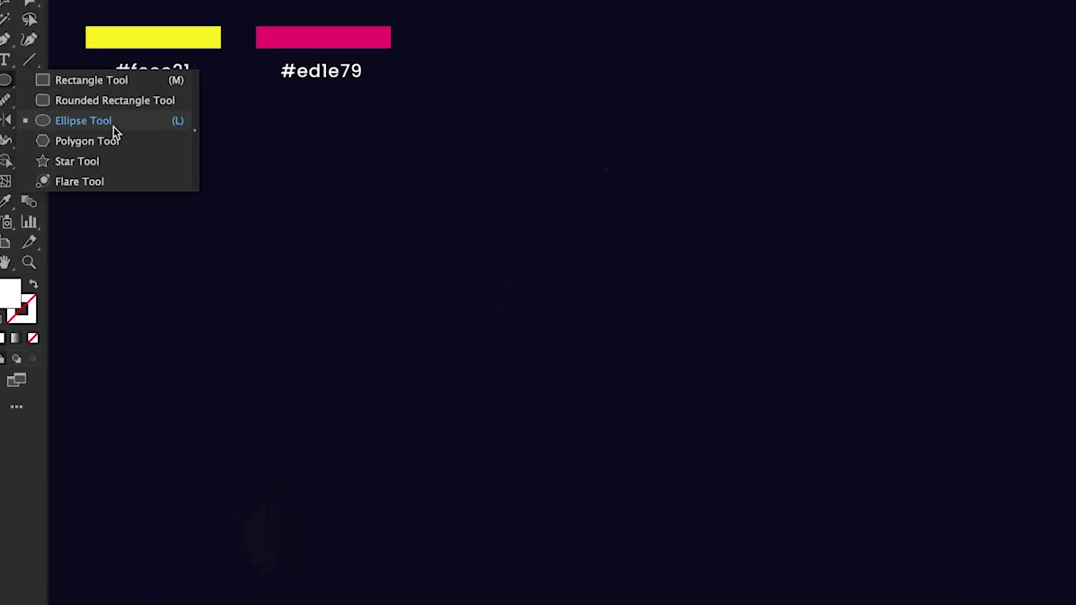
left_click_drag(113, 126, 113, 126)
left_click_drag(721, 470, 783, 531)
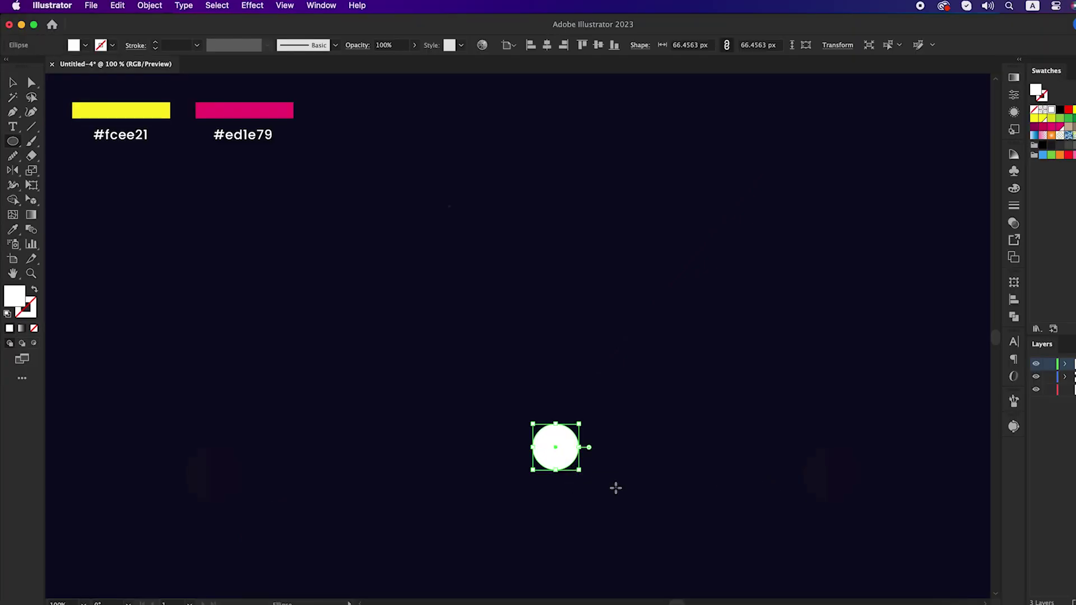
key("v")
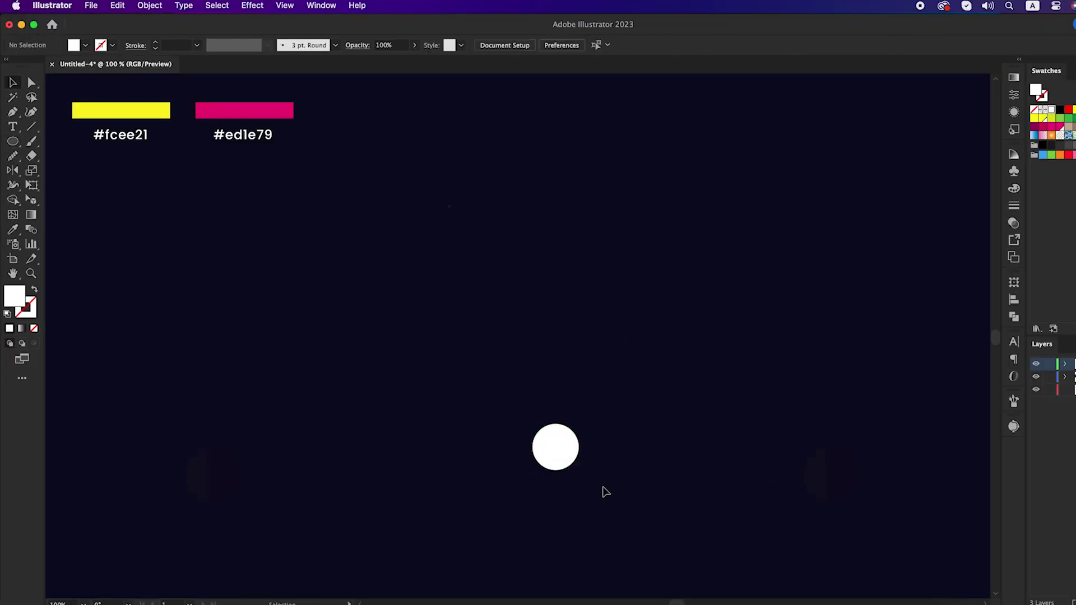
left_click_drag(565, 453, 542, 424)
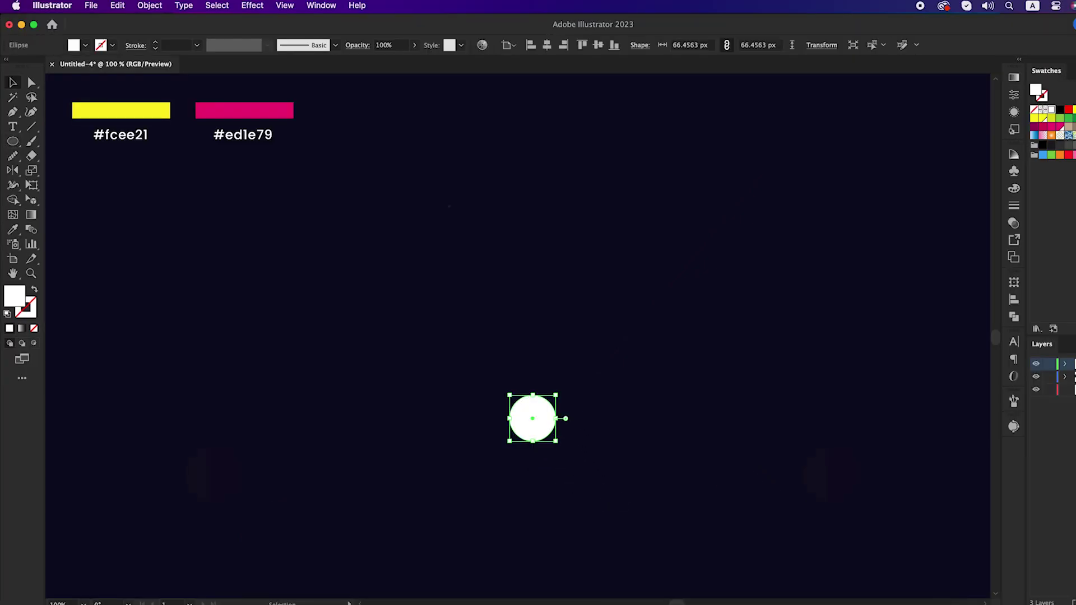
- Fill the circle with a linear gradient from the yellow swatch (#fcee21) to the magenta swatch (#ed1e79)
left_click(1014, 77)
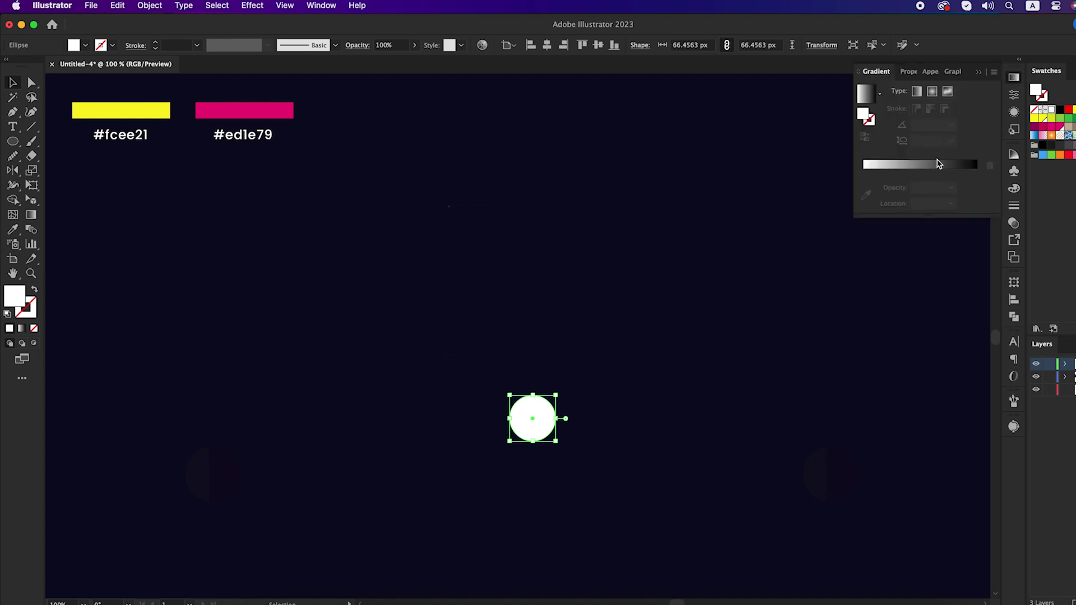
left_click(940, 163)
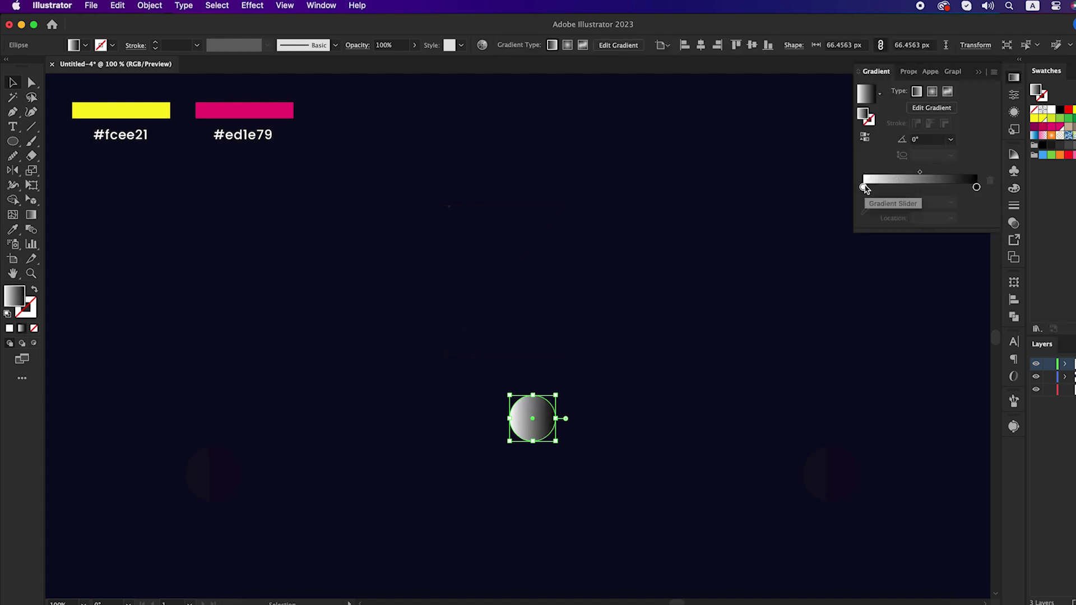
double_click(865, 188)
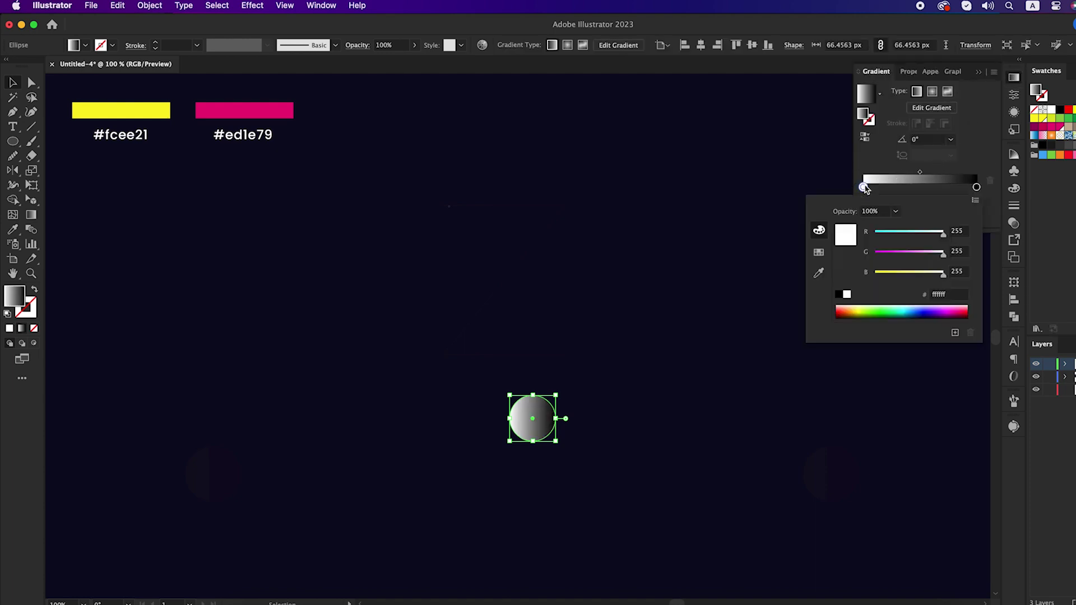
left_click(819, 274)
left_click(121, 110)
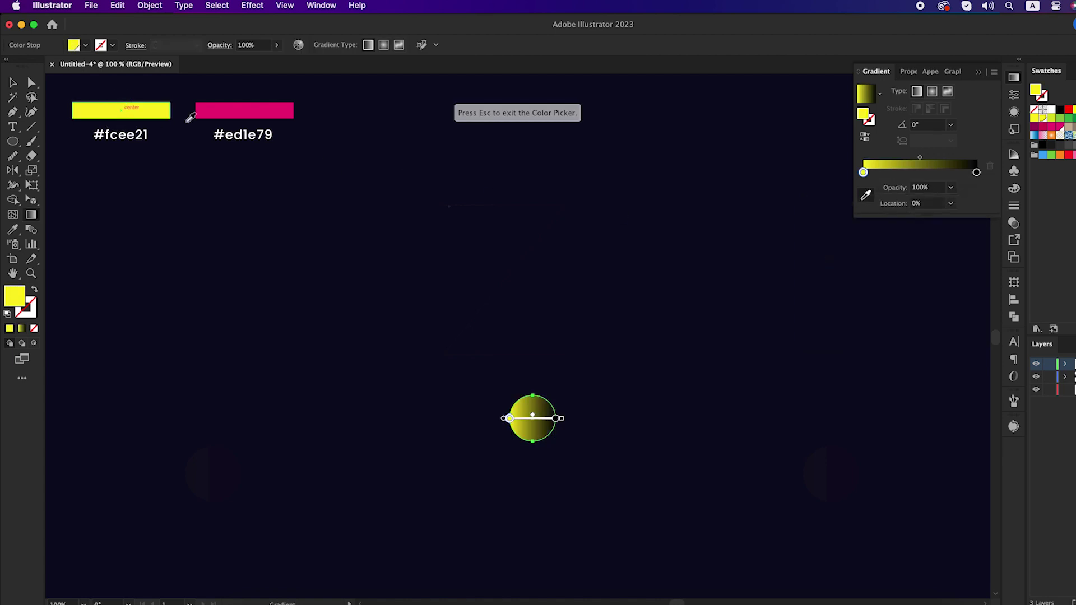
double_click(976, 172)
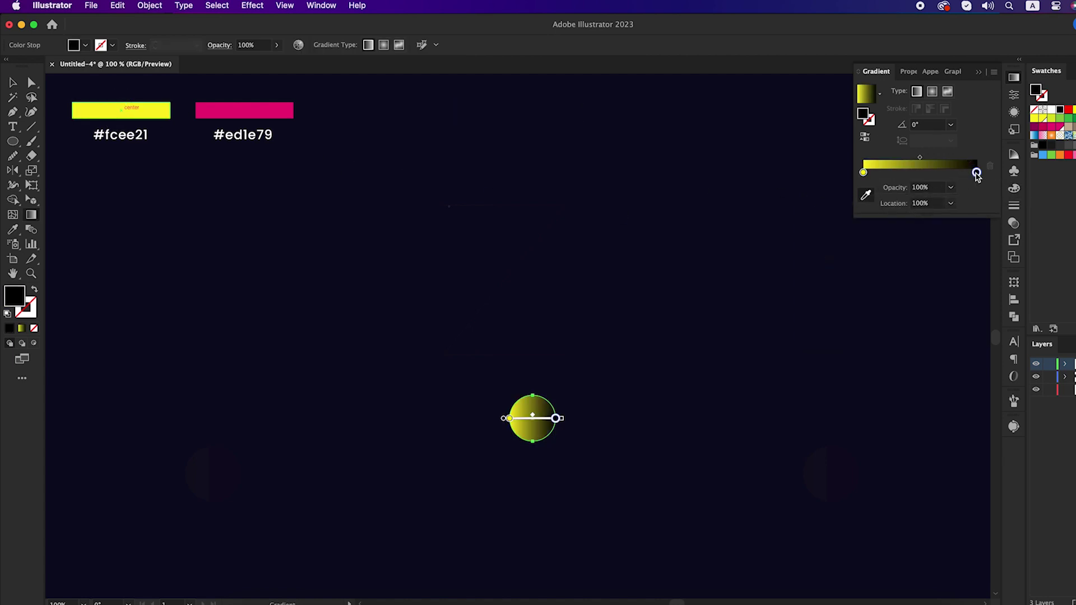
left_click(819, 259)
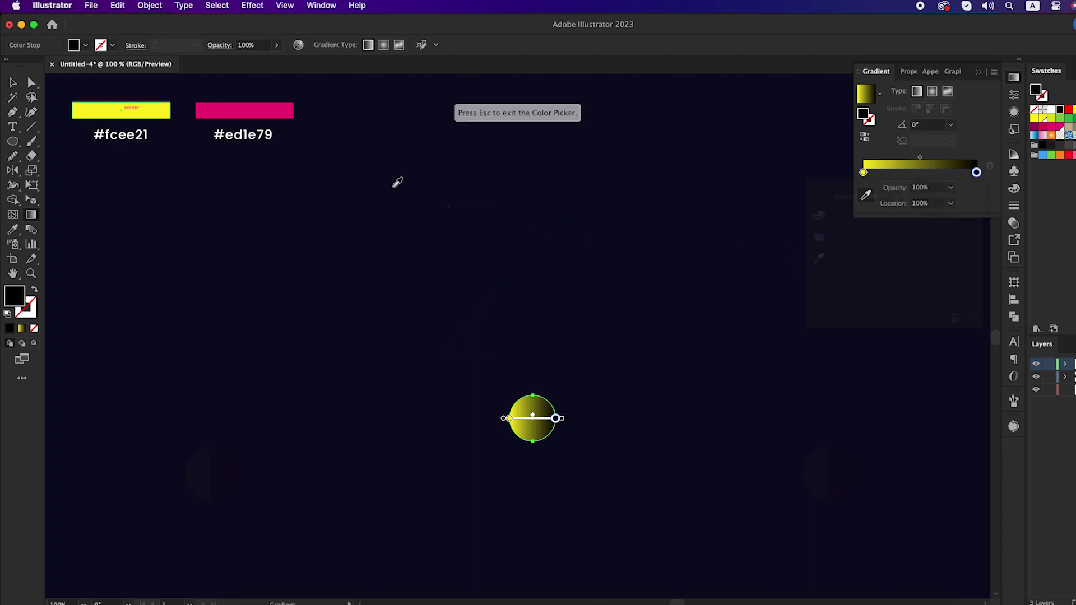
left_click(280, 106)
key("Escape")
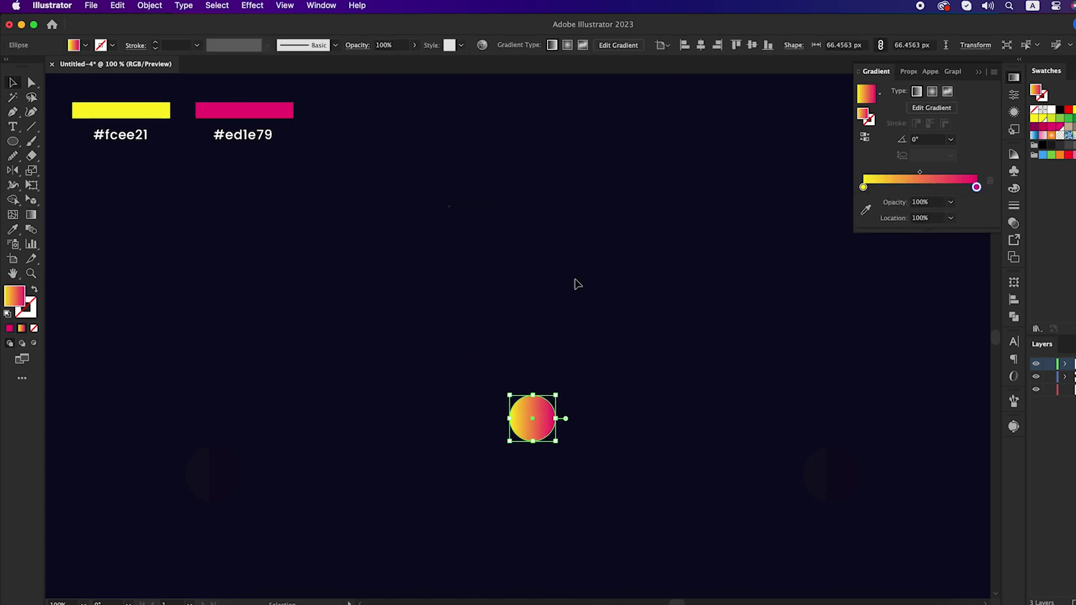
- Move the gradient circle to the lower left of the artboard
key("v")
left_click(555, 336)
left_click_drag(534, 439, 828, 500)
- Copy the circle to the right and blend both into a row of 14 circles
left_click(502, 477)
left_click_drag(189, 427, 901, 522)
left_click(151, 5)
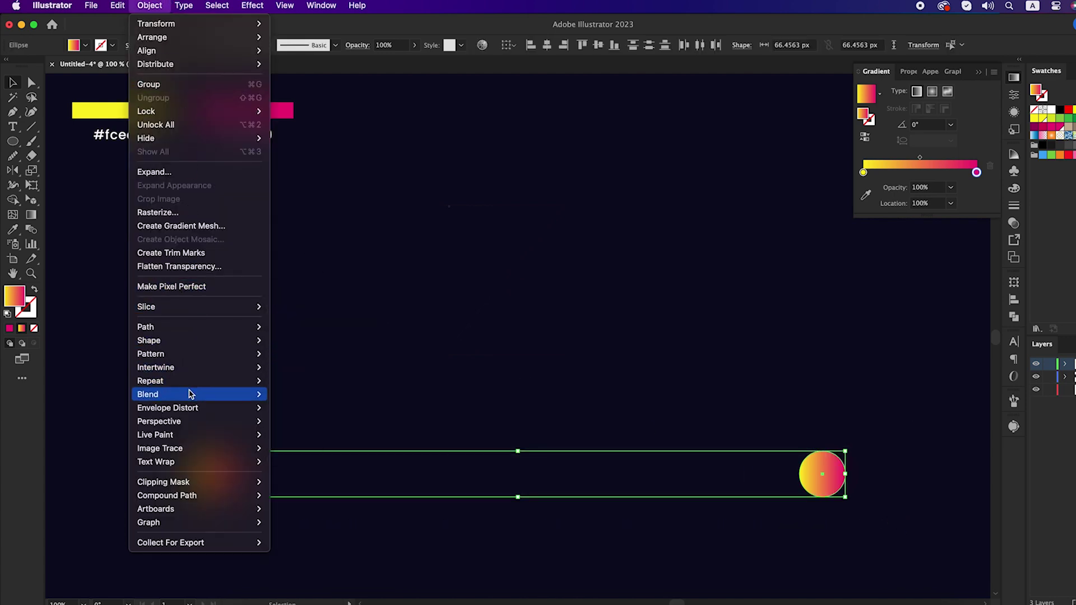
mouse_move(193, 395)
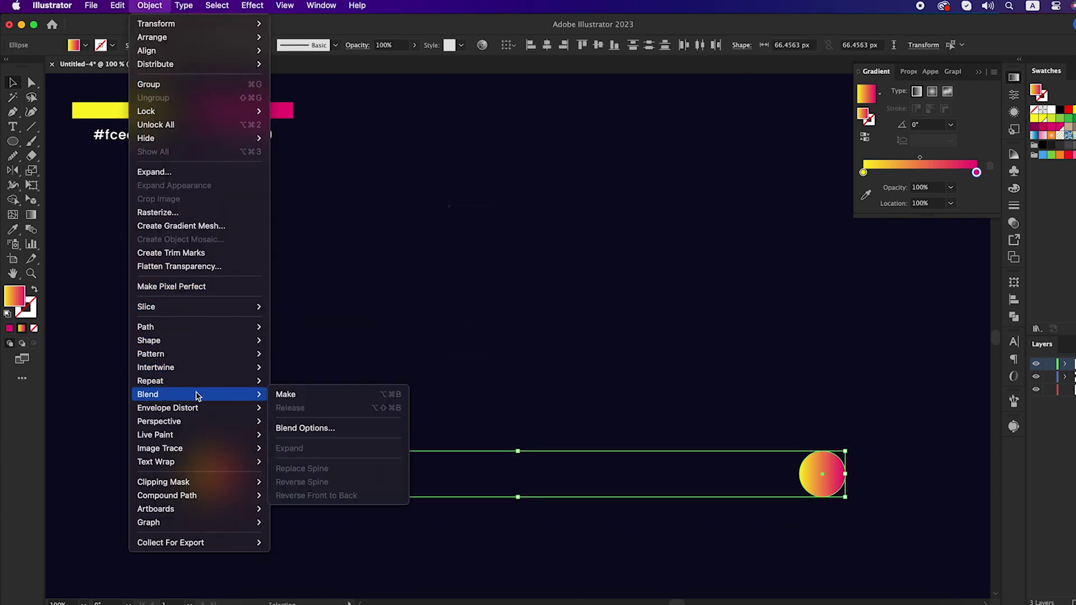
left_click(317, 403)
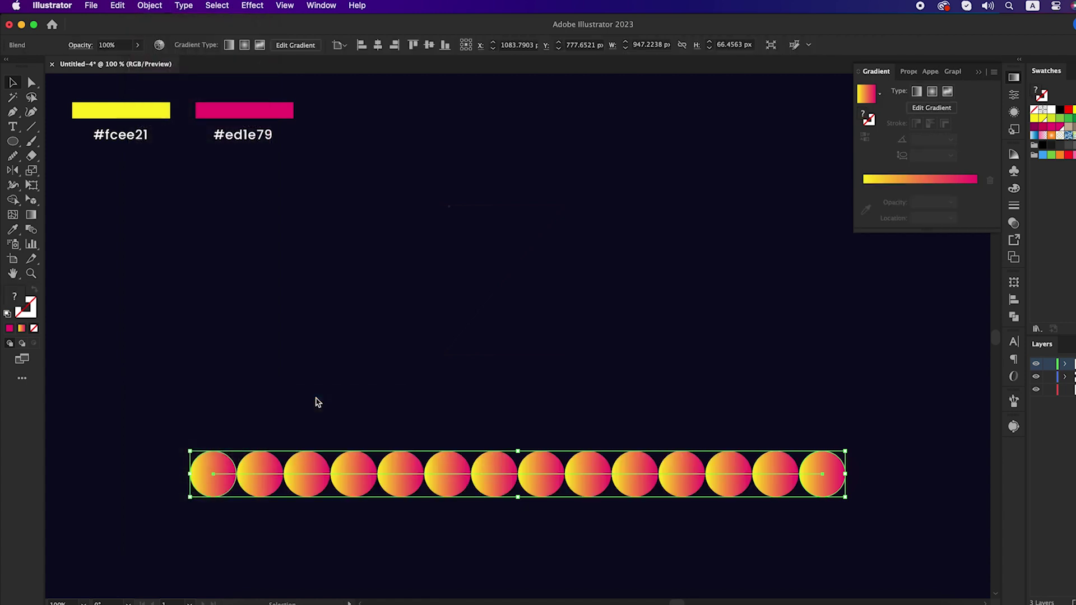
- Change the blend spacing to 750 Specified Steps for a smooth continuous tube
left_click(148, 6)
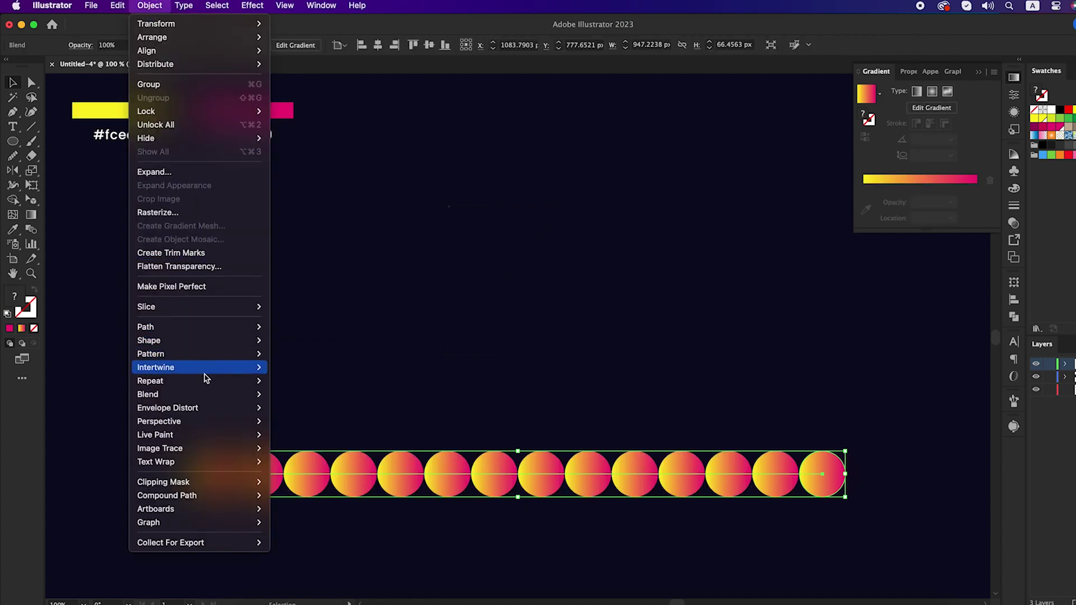
mouse_move(206, 394)
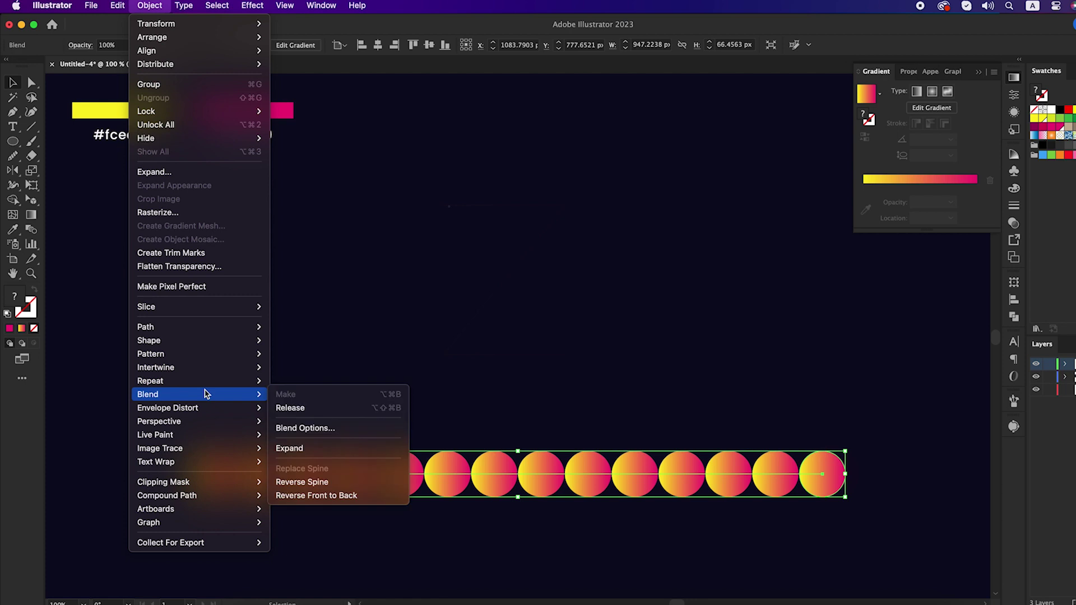
left_click(353, 428)
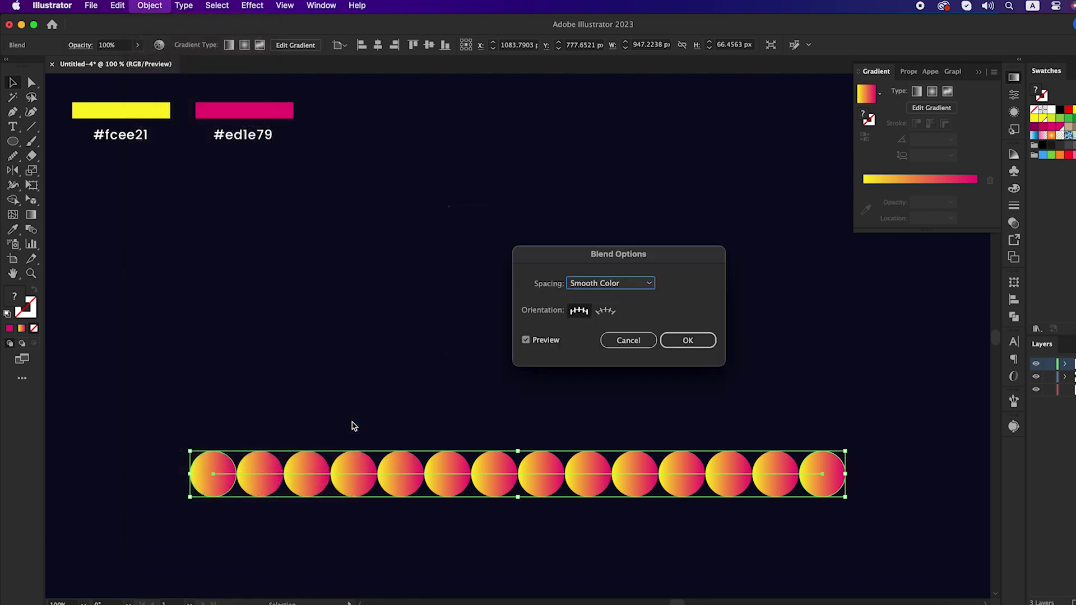
left_click(607, 284)
left_click(619, 311)
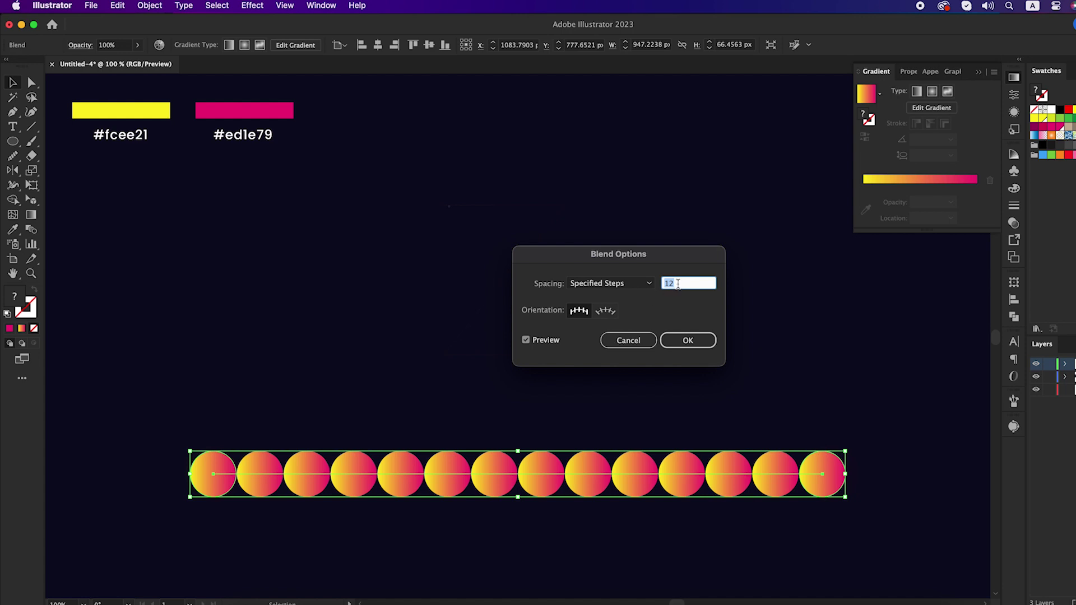
left_click(688, 340)
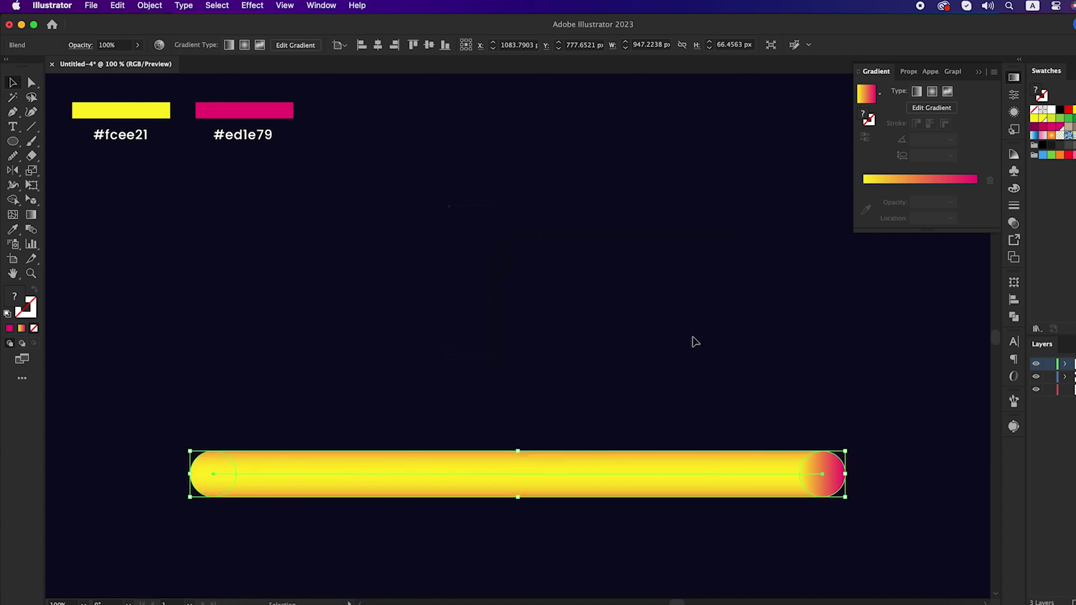
left_click(697, 365)
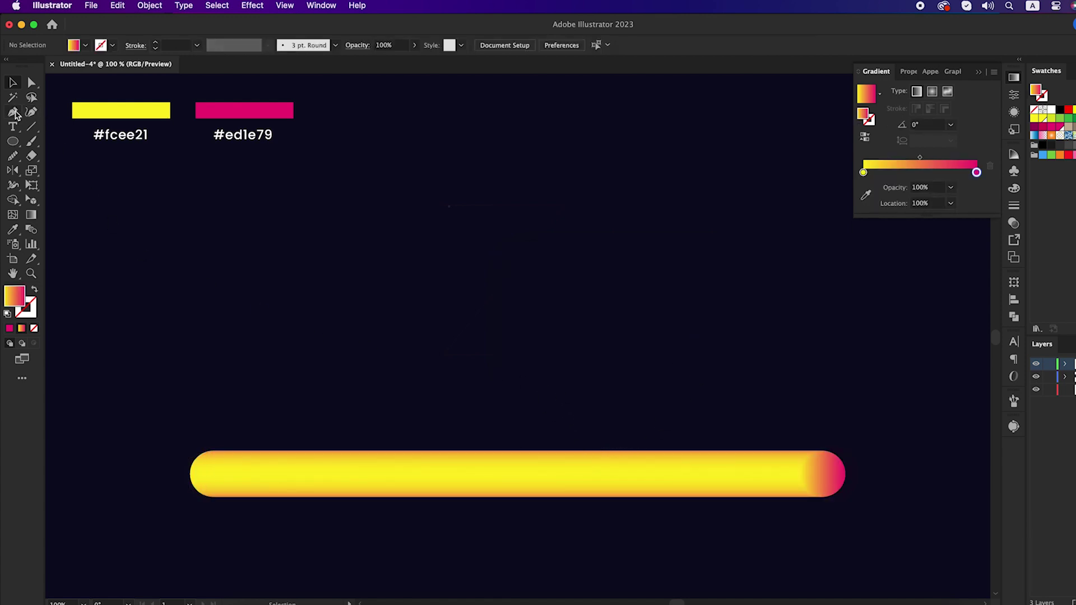
- Draw a four-point Z path above the tube and swap its fill to a stroke
left_click_drag(15, 115, 50, 110)
left_click(450, 211)
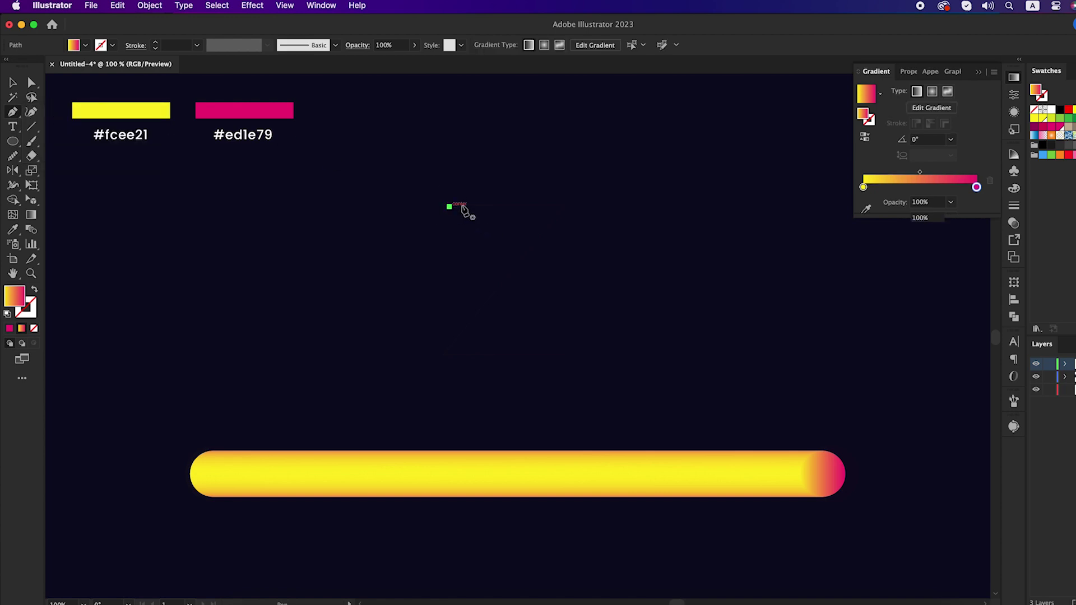
left_click(573, 207)
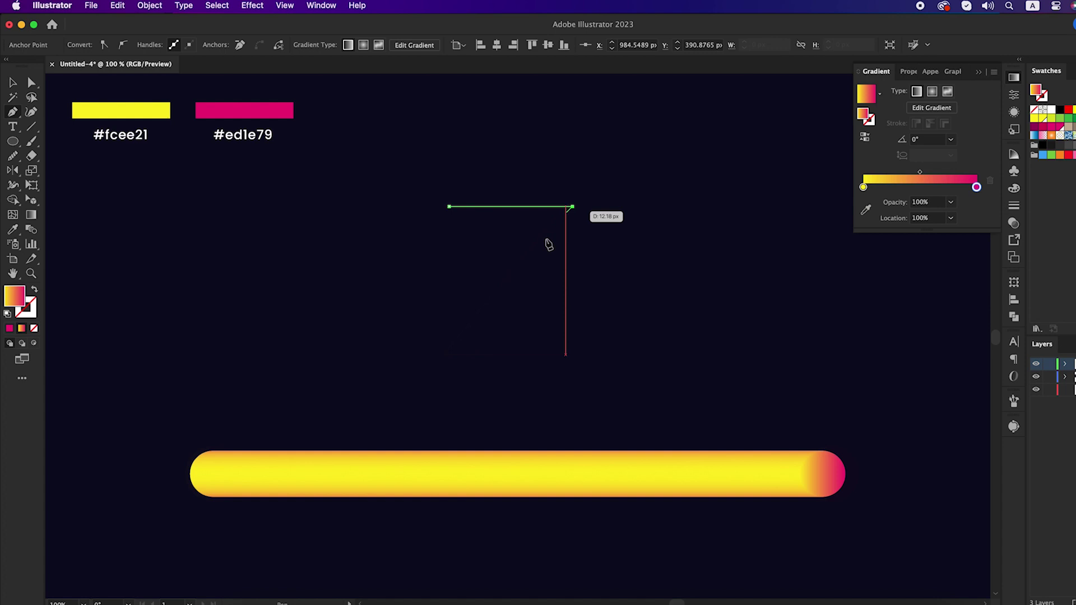
left_click(451, 359)
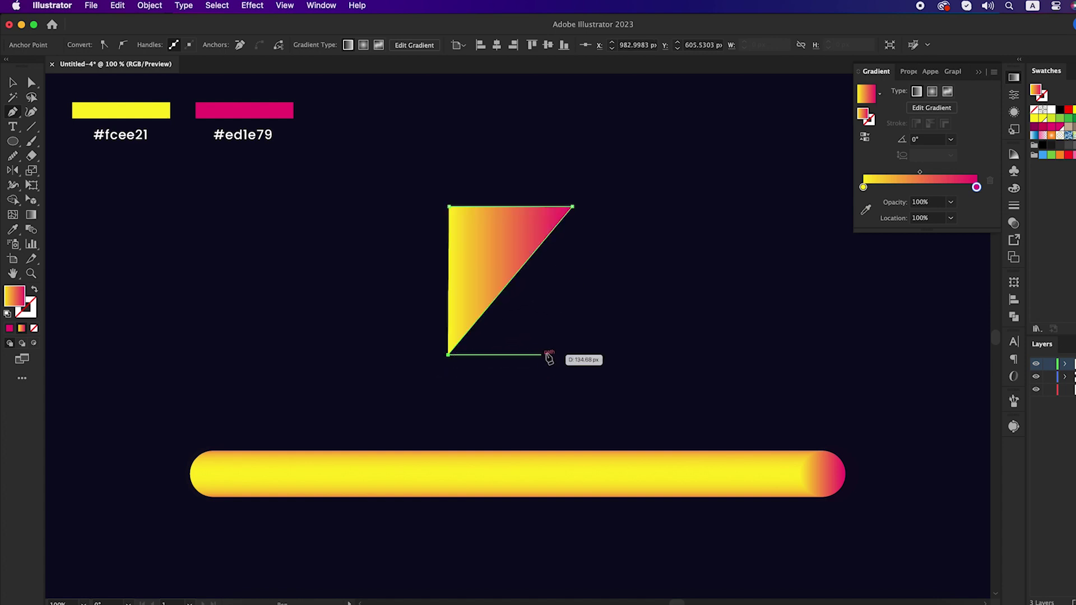
left_click(572, 356)
key("shift+x")
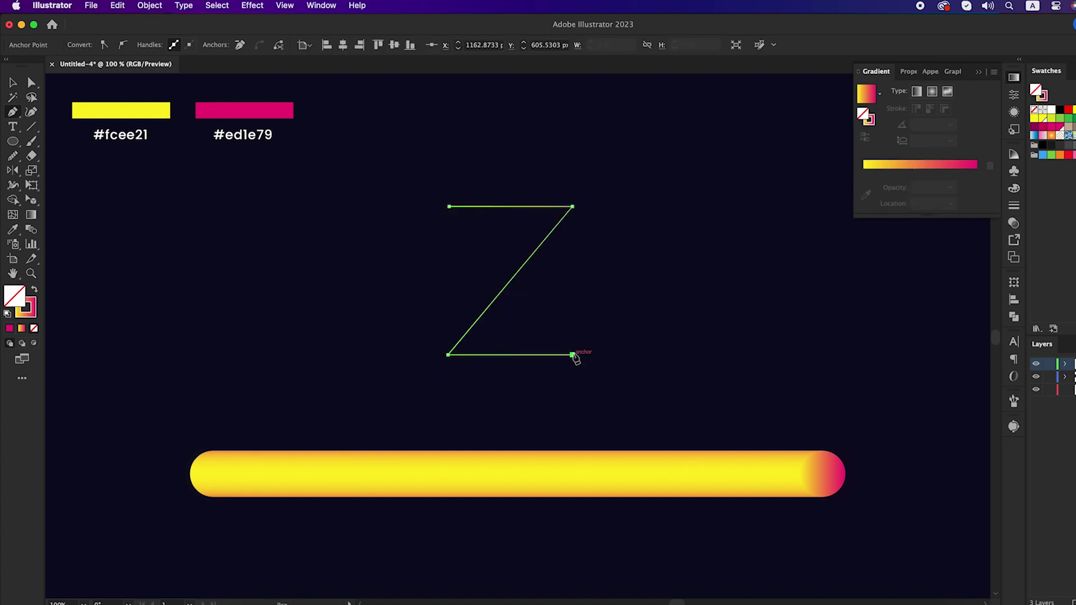
key("v")
left_click(637, 318)
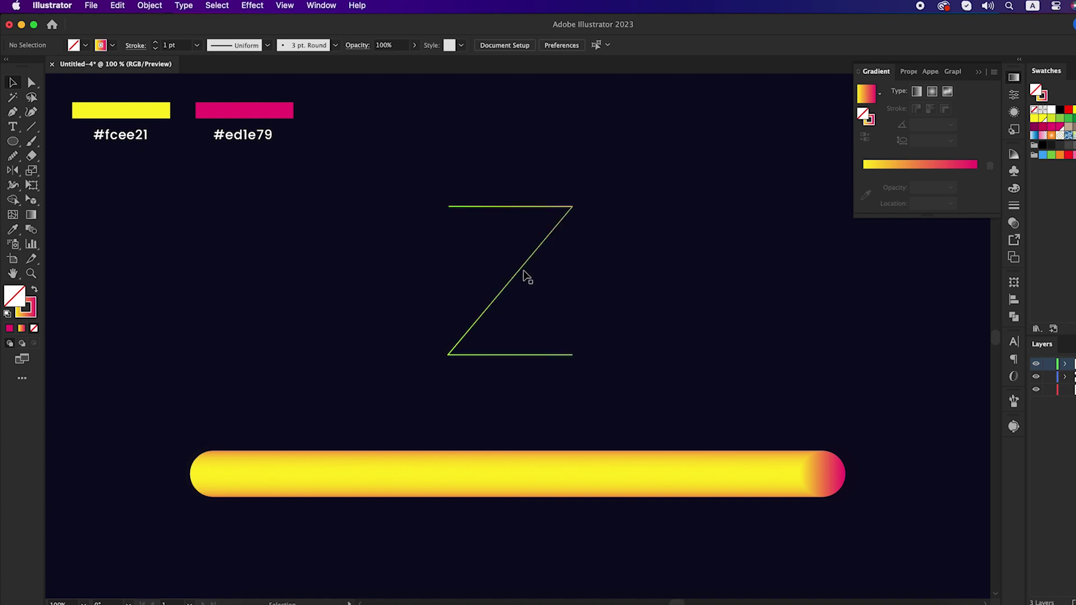
- Replace the tube blend's spine with the Z path
left_click(523, 273)
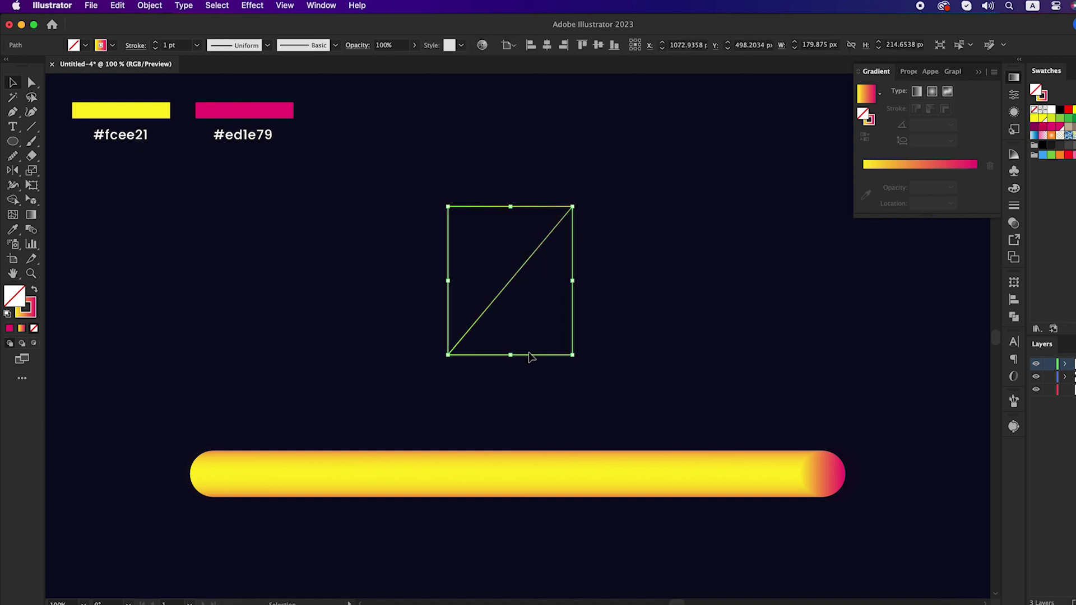
left_click(542, 460, "shift")
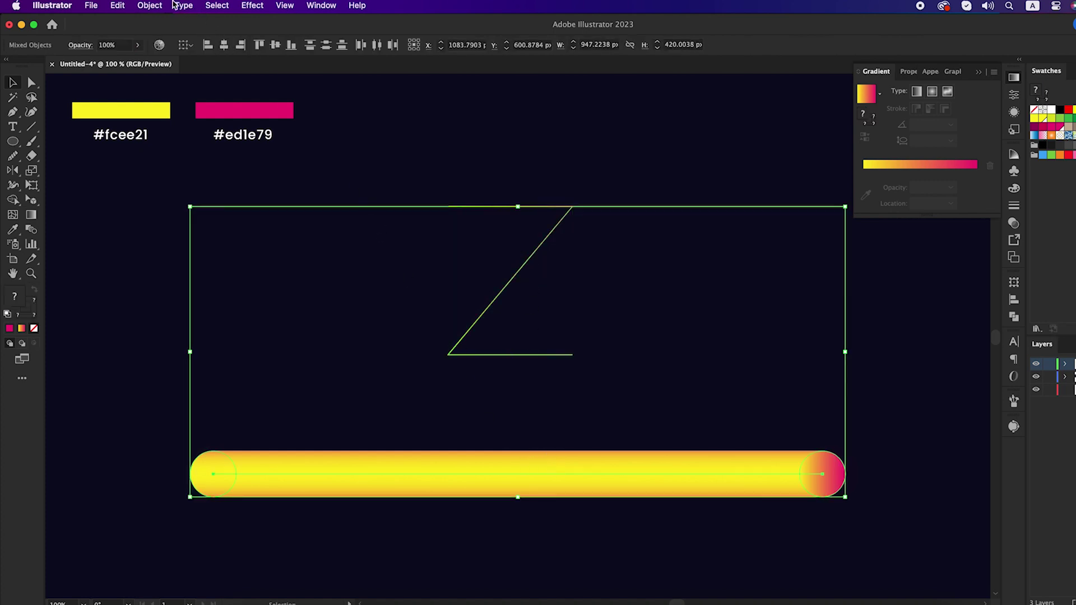
left_click(148, 6)
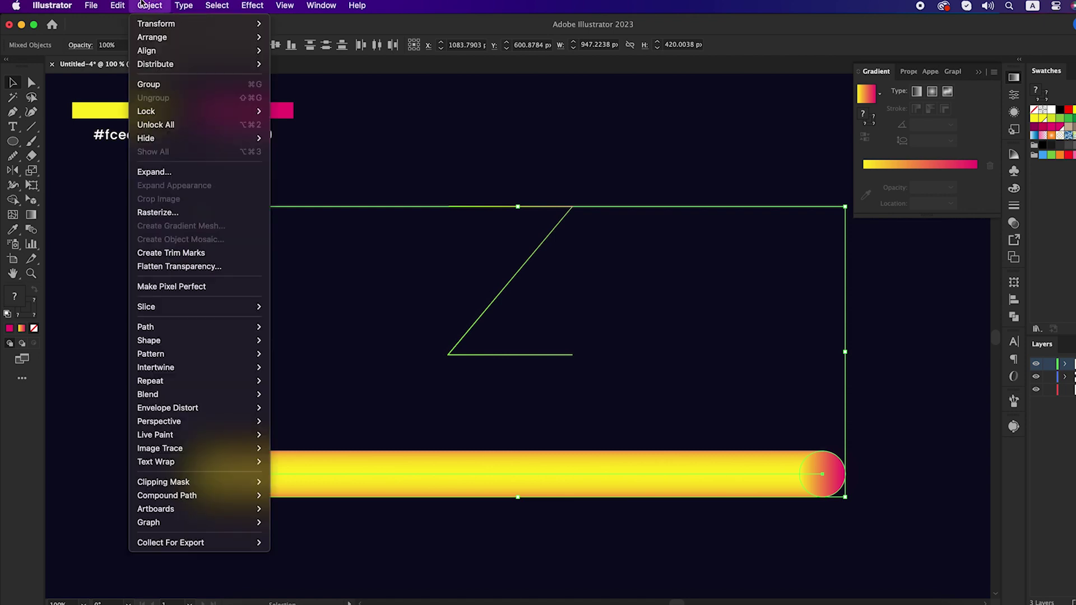
mouse_move(187, 397)
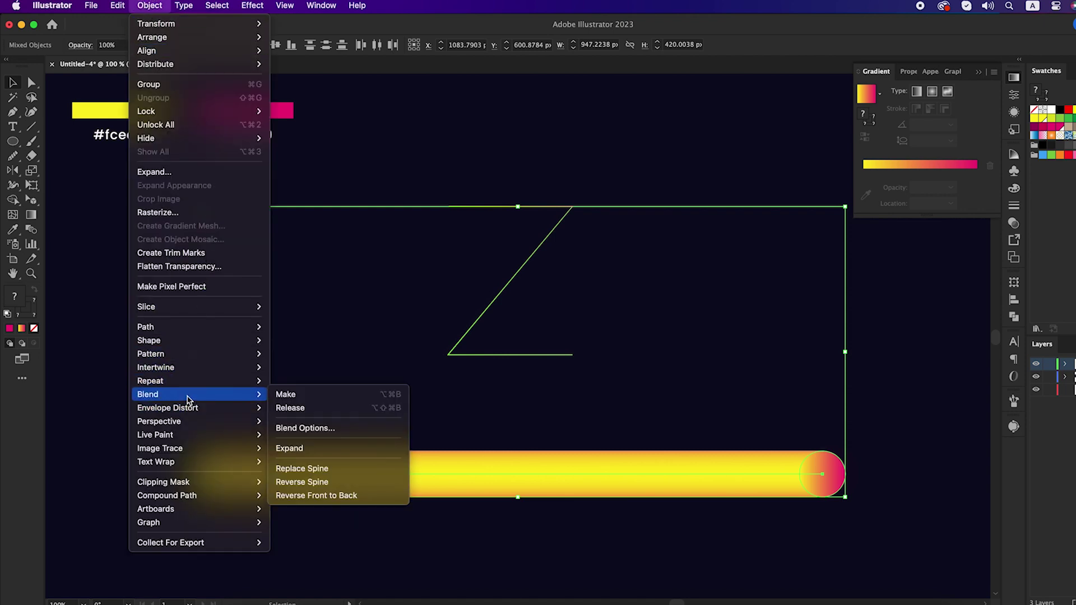
left_click(367, 470)
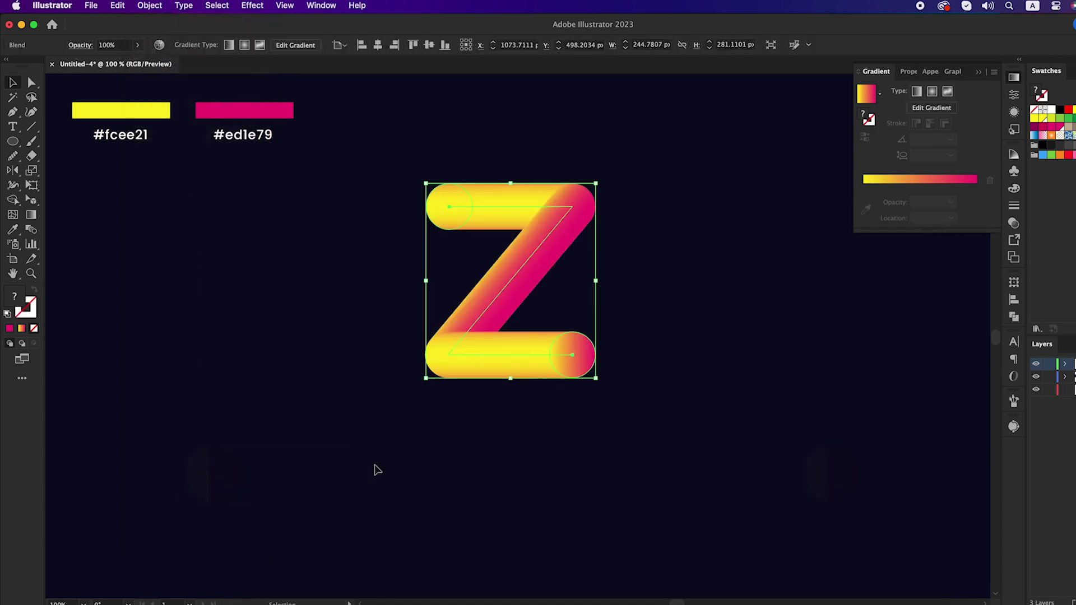
left_click(686, 433)
- Move the Z blend lower, then nudge it slightly left and down
left_click_drag(544, 359, 546, 401)
left_click(689, 356)
scroll(616, 314, "up", 2)
scroll(617, 314, "left", 2)
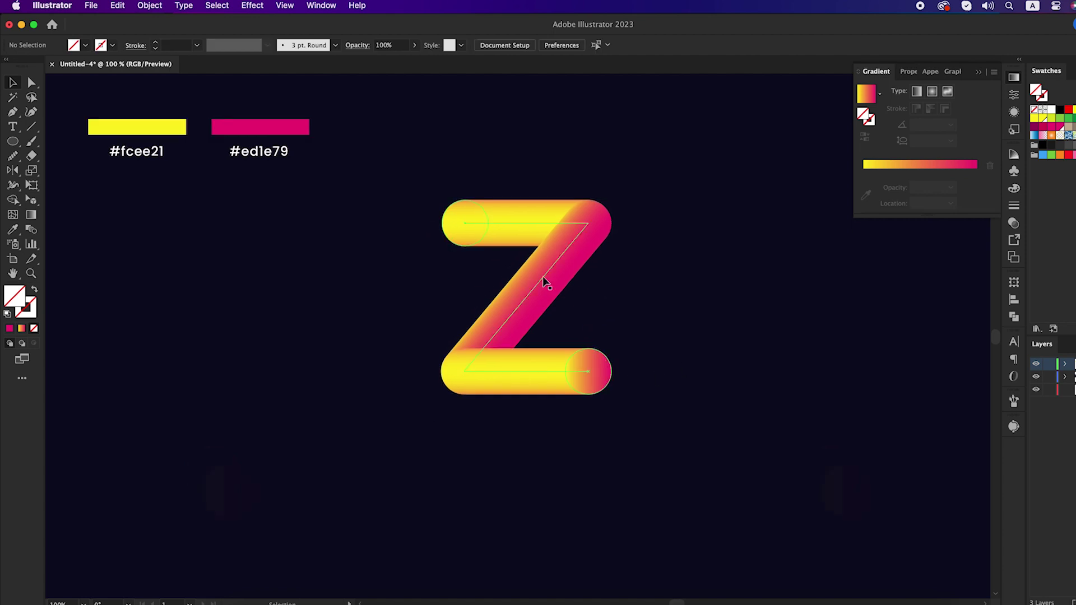
left_click_drag(542, 284, 537, 296)
left_click(637, 301)
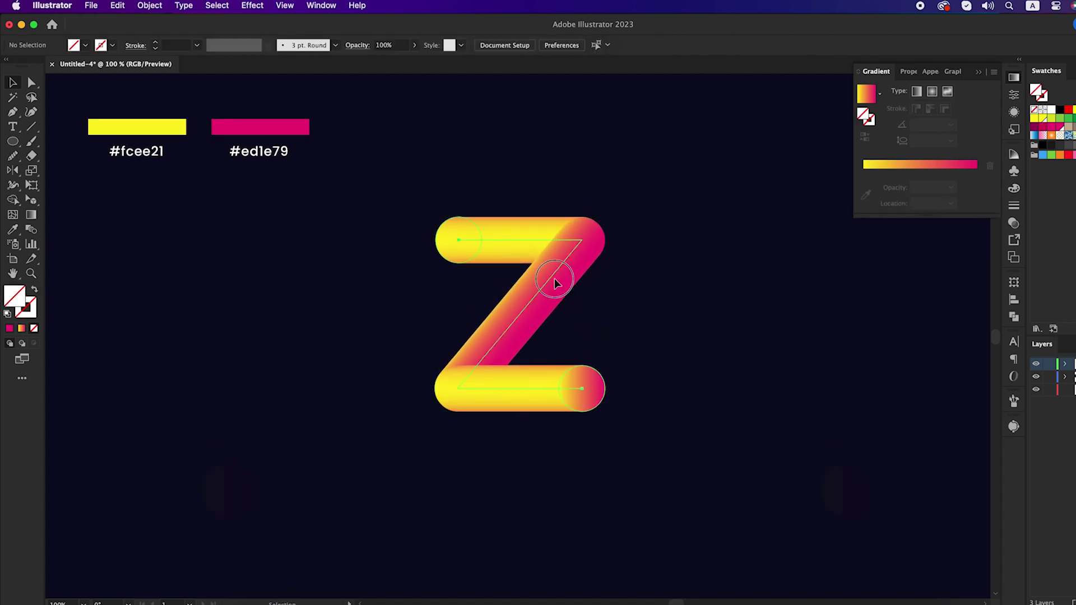
- Apply a Zig Zag distortion of 12 px size, 4 ridges and corner points to the Z
left_click(554, 280)
left_click(252, 5)
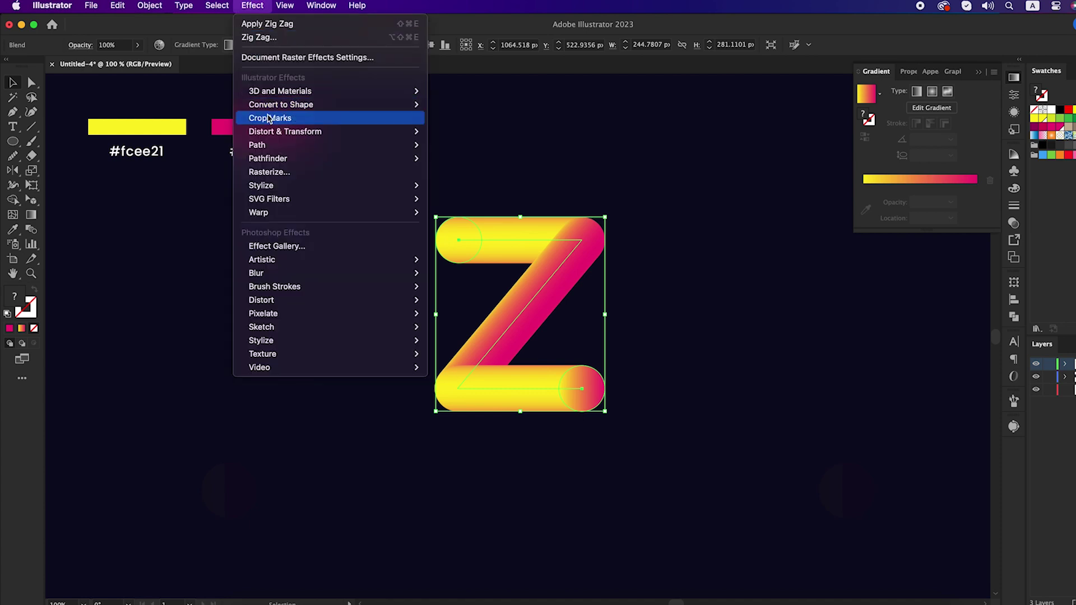
mouse_move(290, 133)
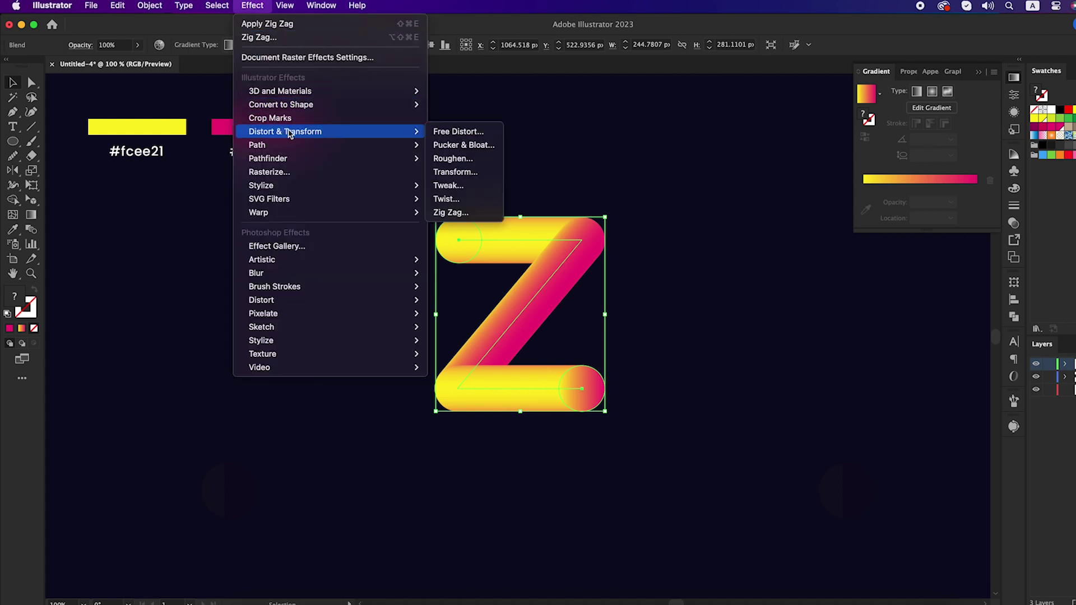
left_click(469, 212)
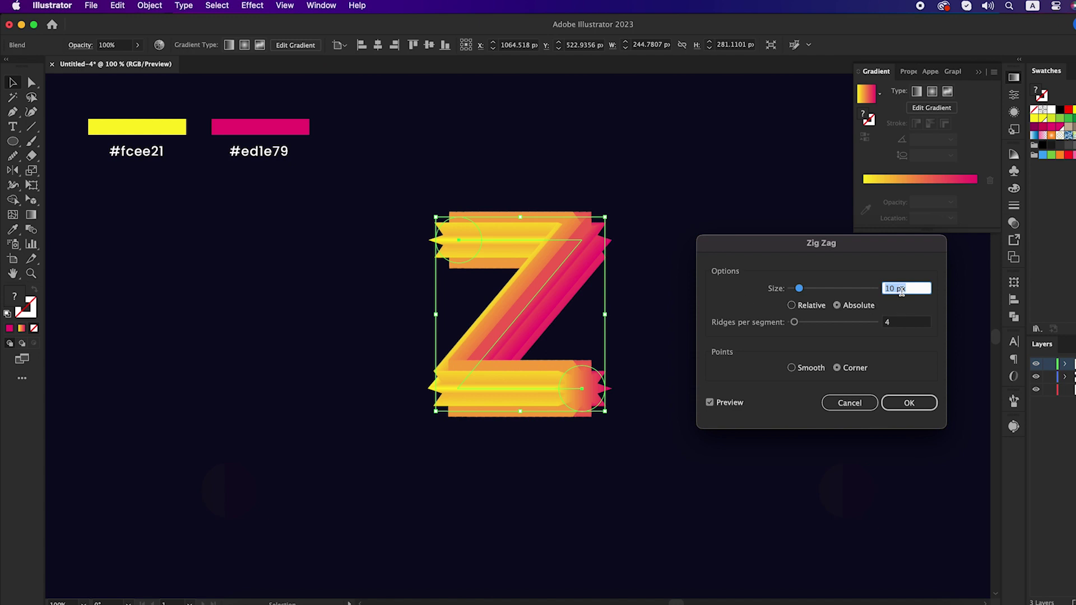
type("12")
left_click(891, 403)
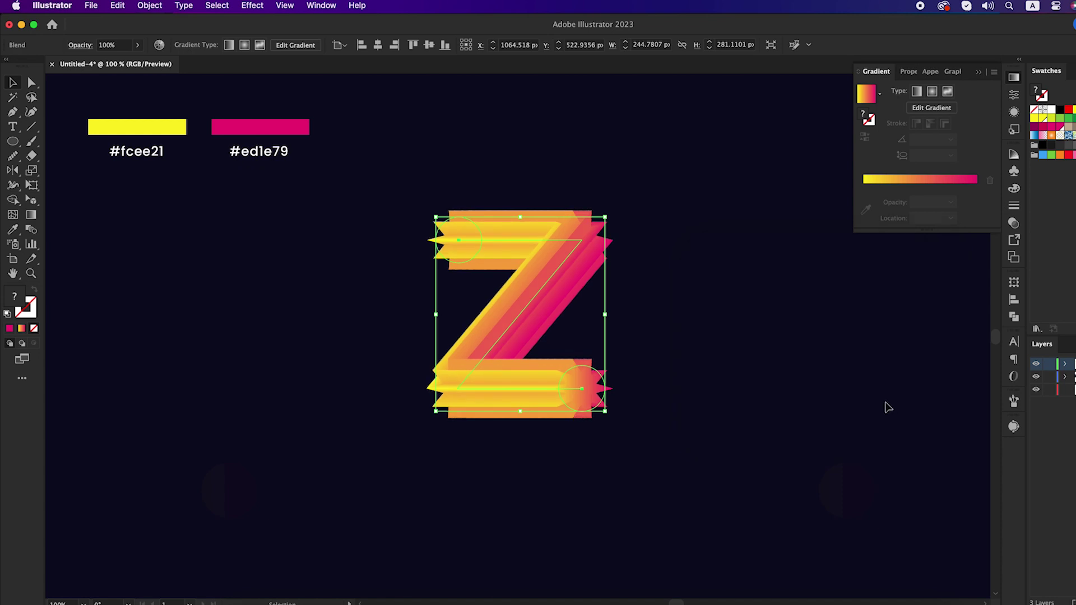
left_click(788, 405)
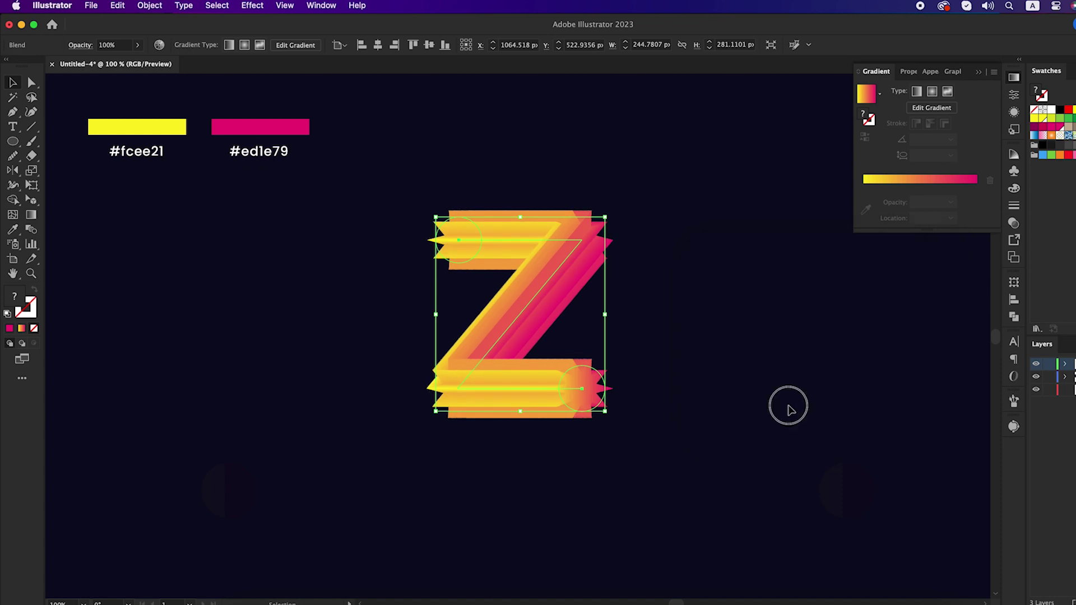
- Apply Pucker & Bloat at 2 to the zig-zagged Z and nudge it up and right
left_click(535, 306)
left_click(252, 5)
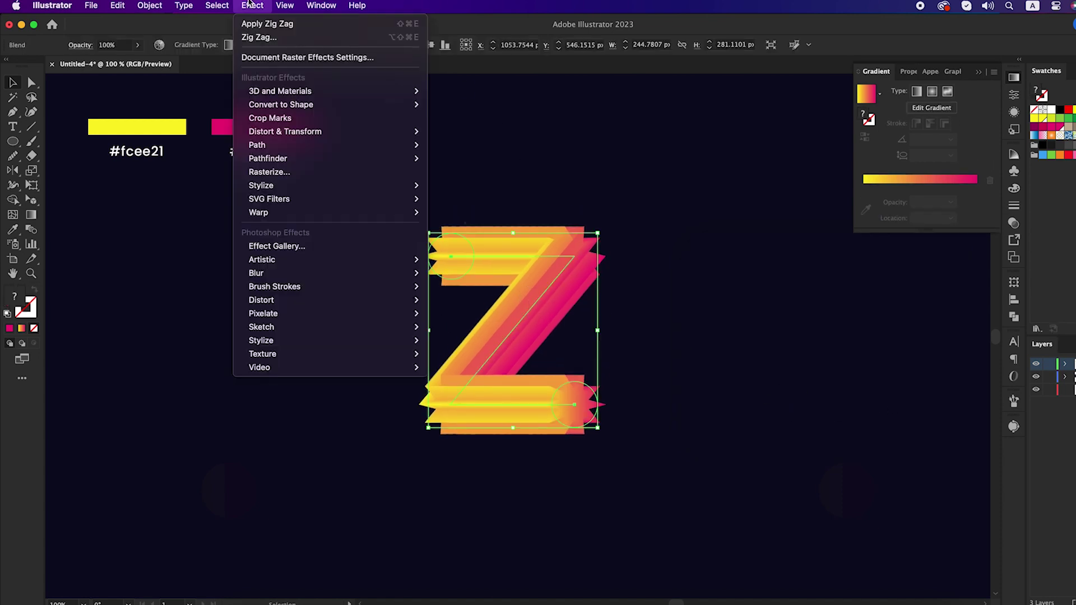
mouse_move(302, 135)
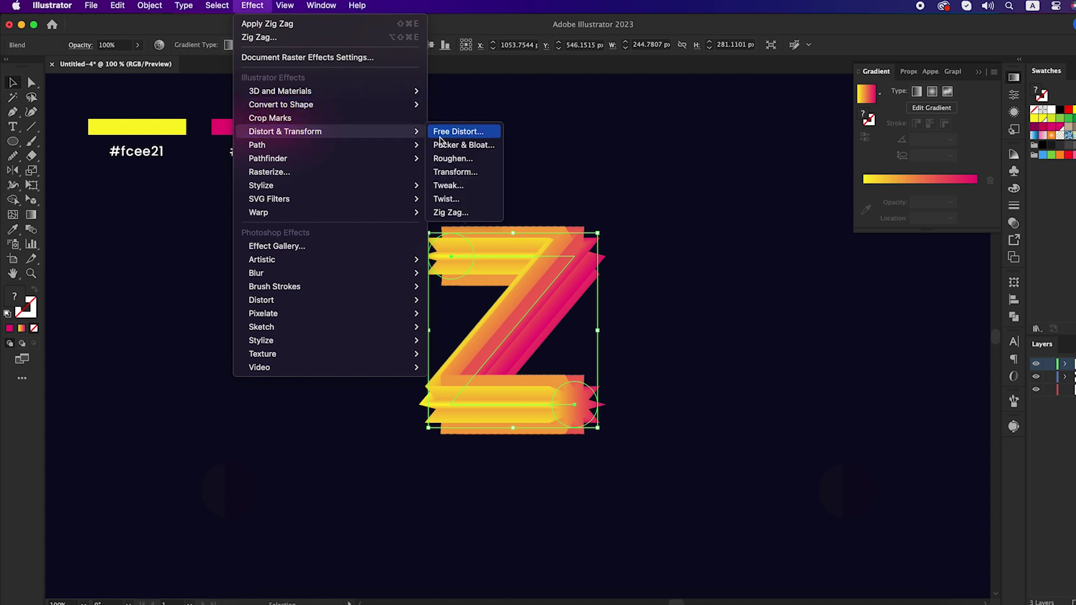
left_click(456, 146)
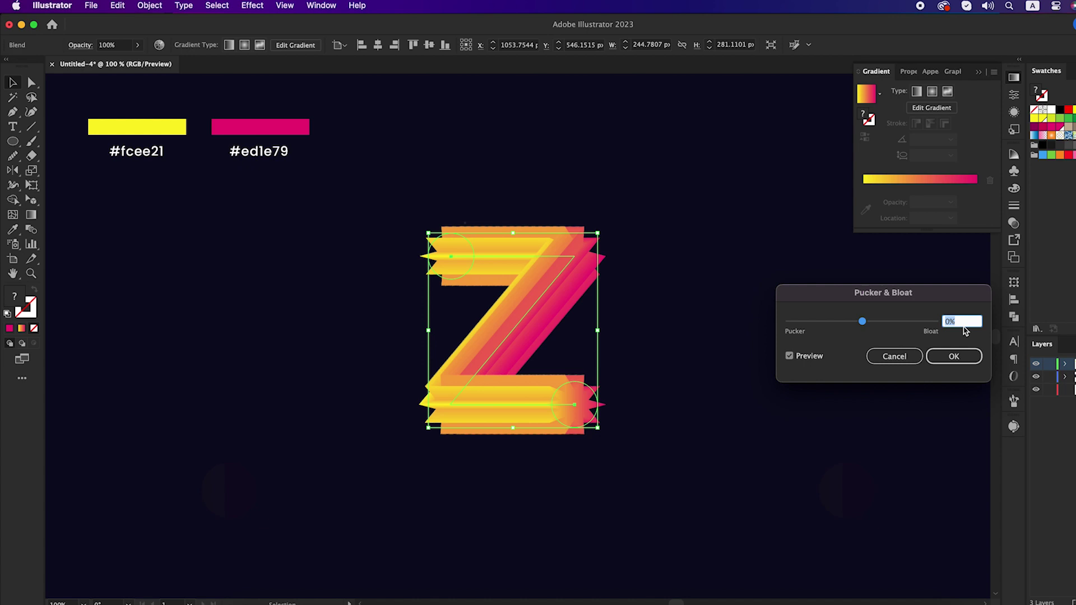
left_click(955, 354)
left_click(726, 376)
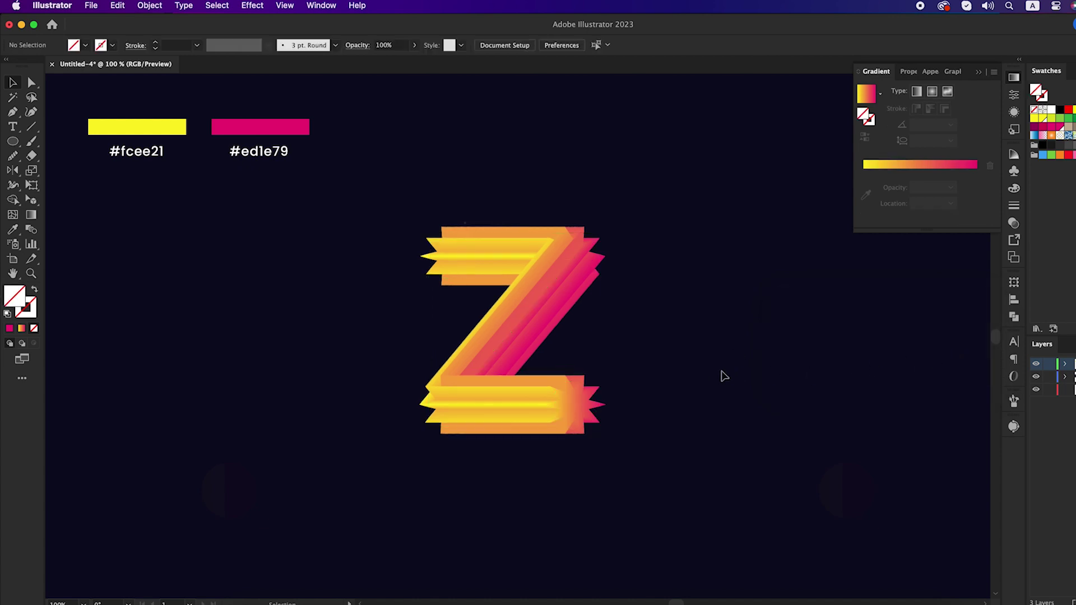
left_click_drag(528, 318, 534, 315)
- Draw a three-point inverted-V path with a gradient stroke and move it down and right
left_click(737, 354)
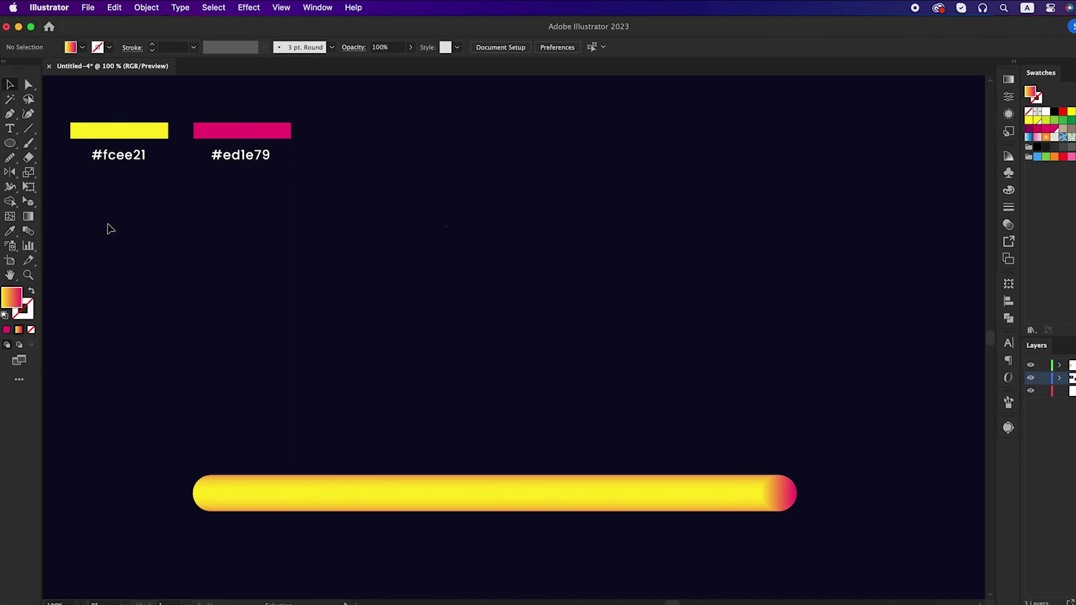
left_click_drag(11, 115, 49, 116)
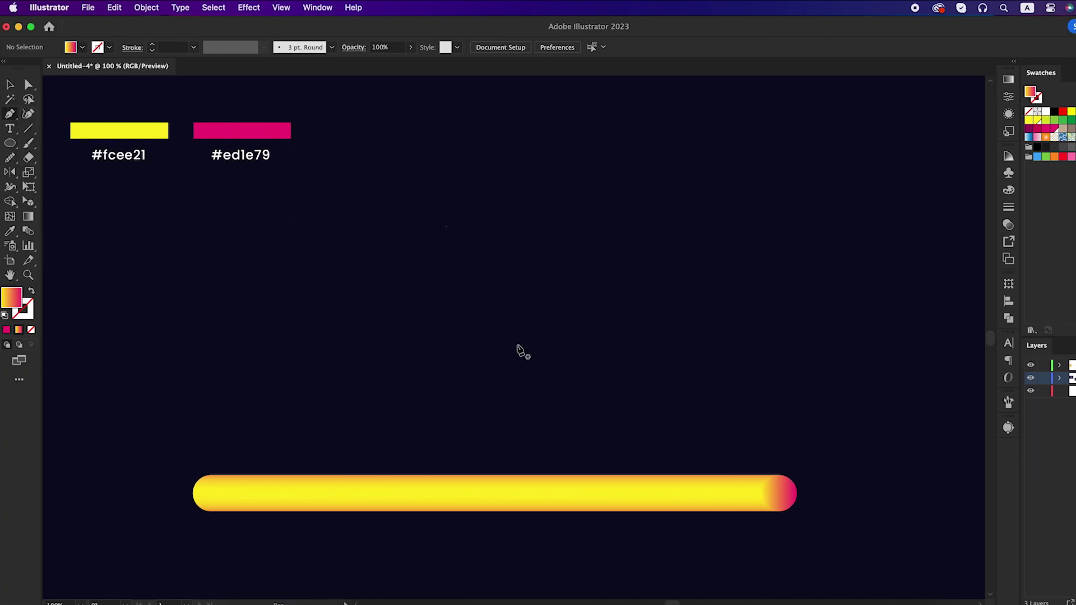
left_click(429, 327)
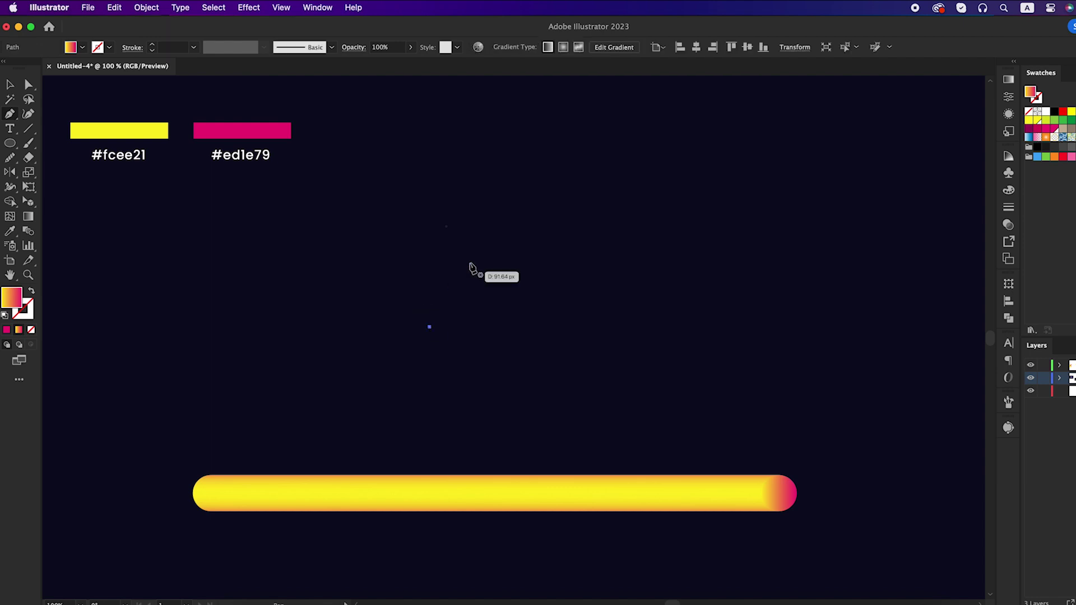
left_click(494, 237)
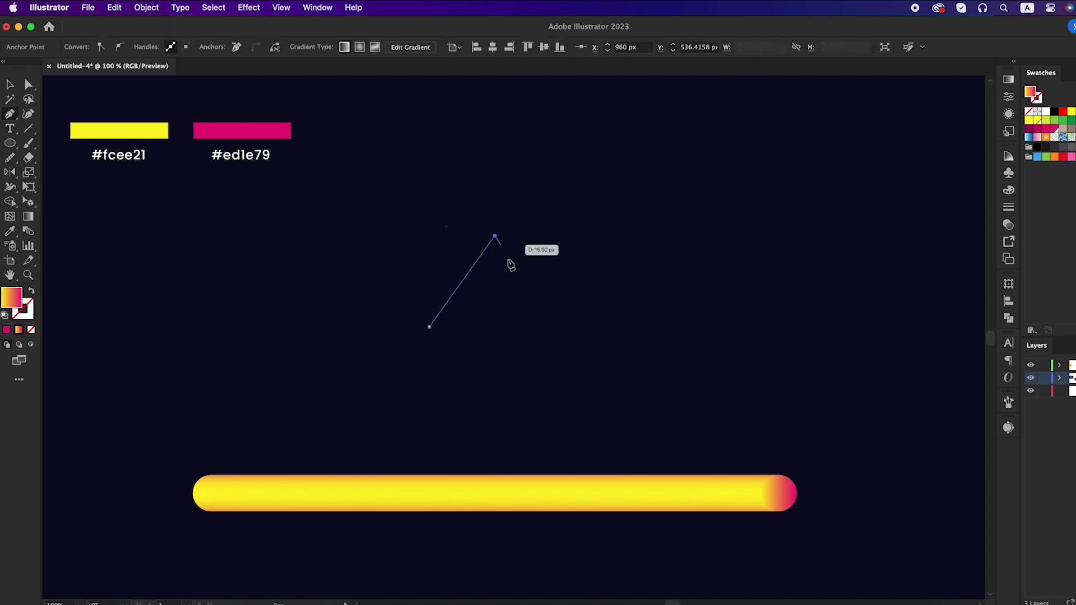
left_click(541, 329)
key("shift+x")
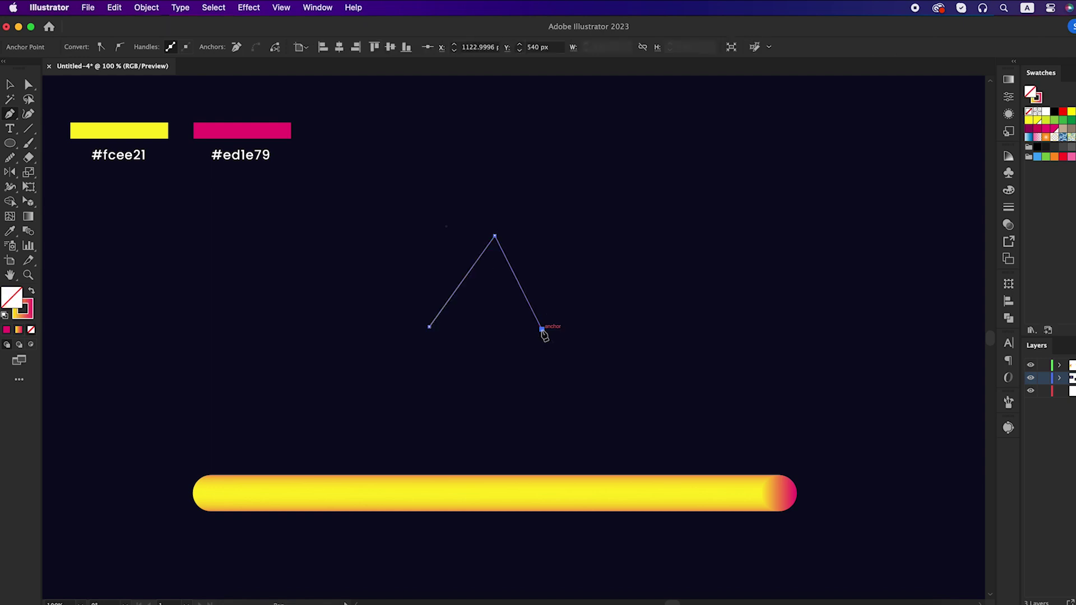
key("v")
left_click(539, 345)
left_click_drag(535, 318, 550, 341)
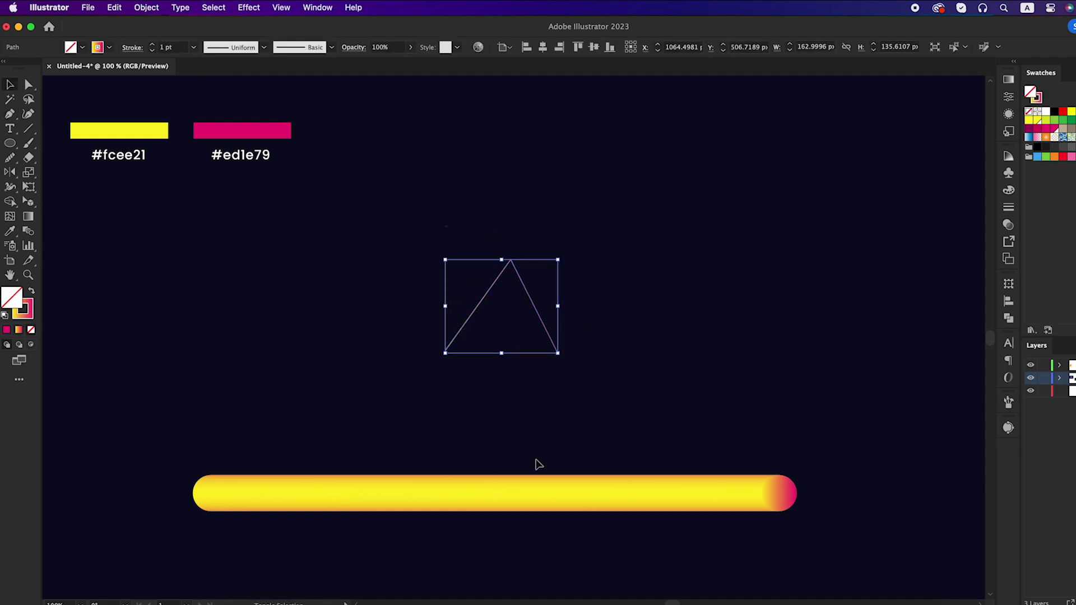
- Lower the inverted V's peak point slightly with Direct Selection, then reselect the path
left_click(527, 492, "shift")
left_click(521, 381)
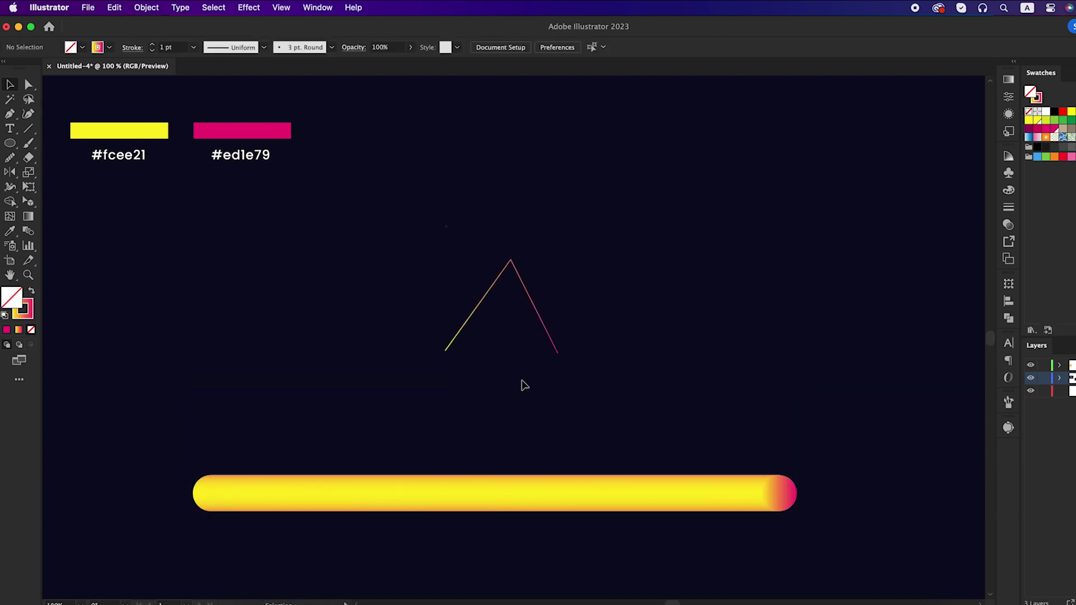
key("a")
left_click_drag(510, 264, 509, 270)
left_click(493, 402)
key("v")
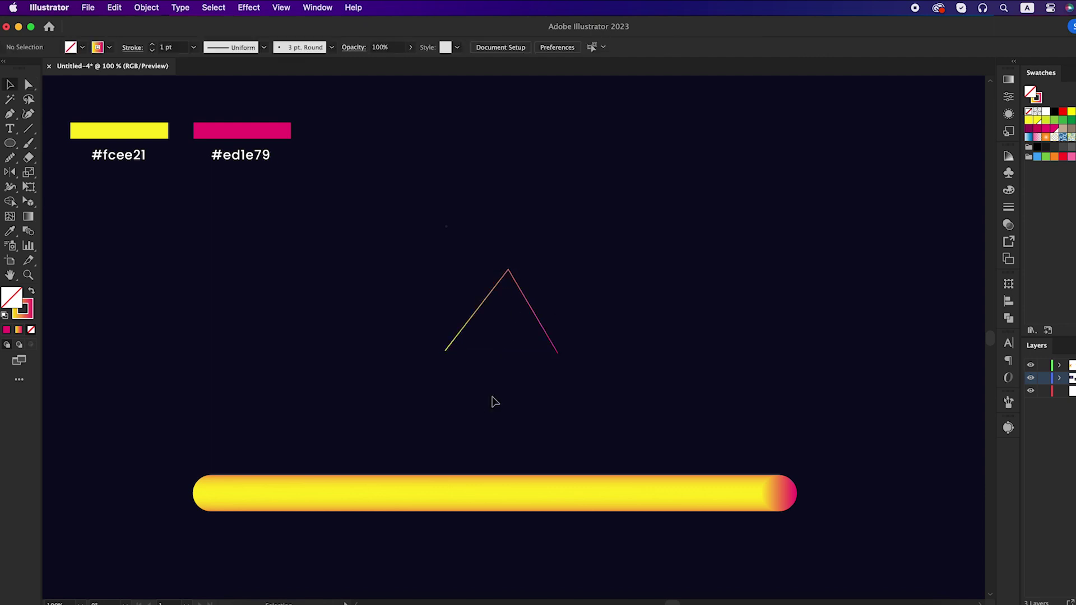
left_click(471, 312)
- Replace the tube blend's spine with the inverted-V path and shift the chevron slightly down
left_click(509, 500, "shift")
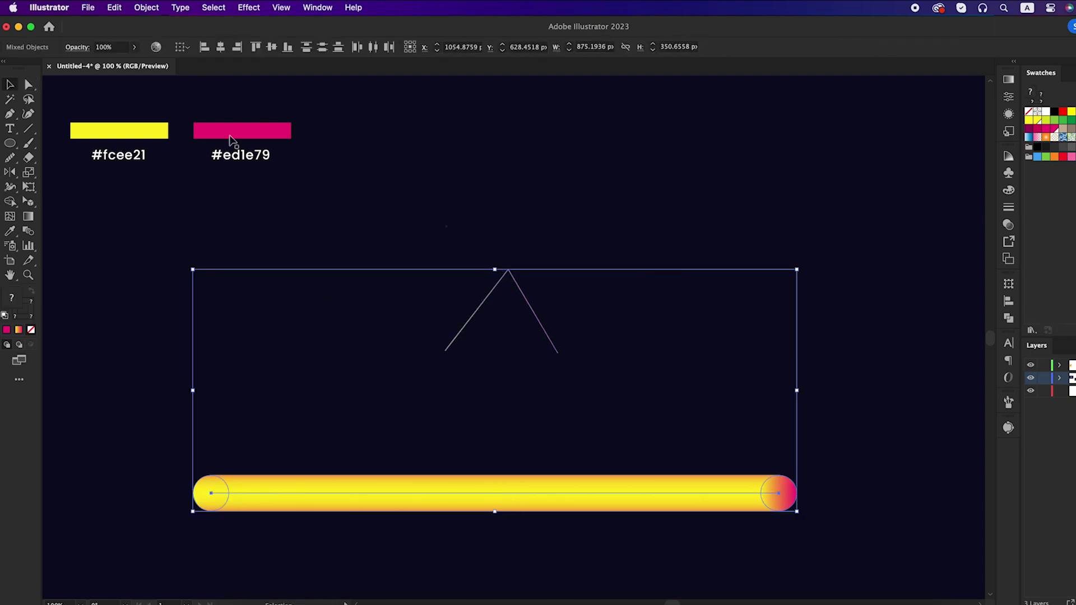
left_click(149, 7)
mouse_move(174, 396)
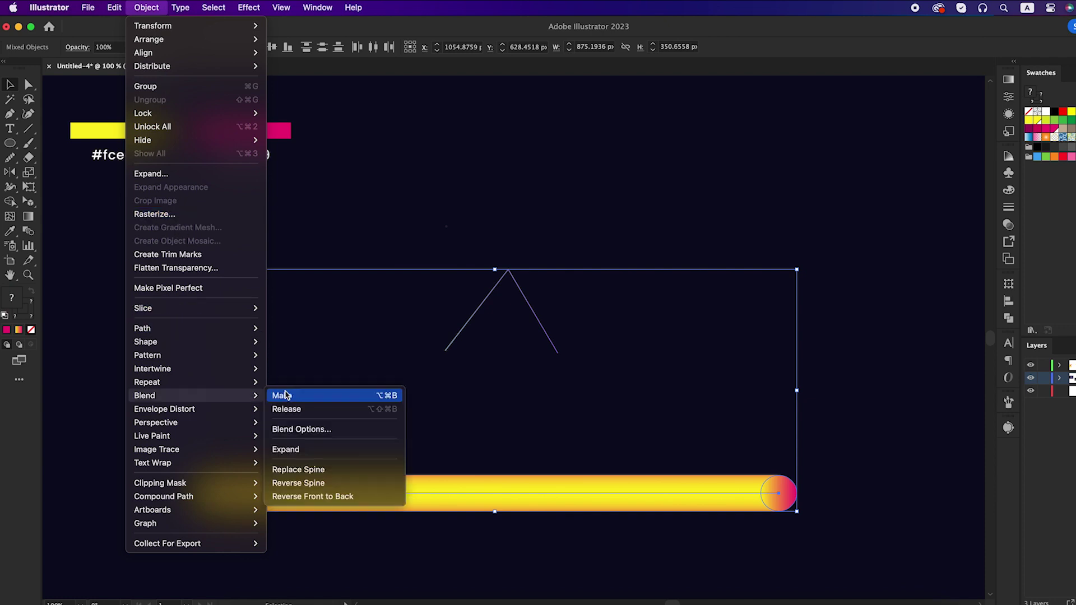
left_click(341, 476)
left_click(503, 421)
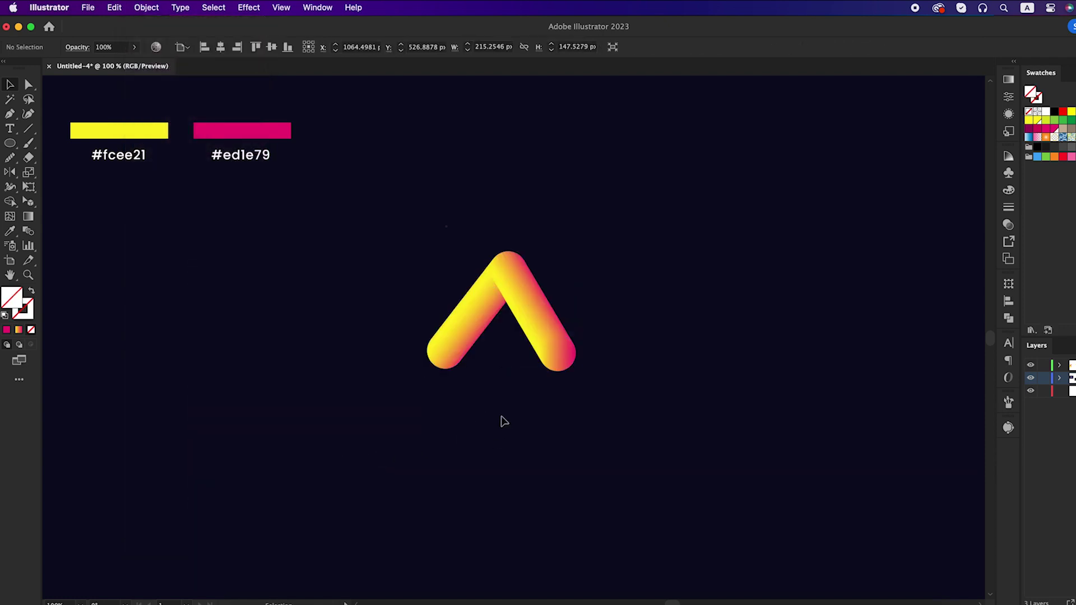
left_click_drag(542, 339, 543, 357)
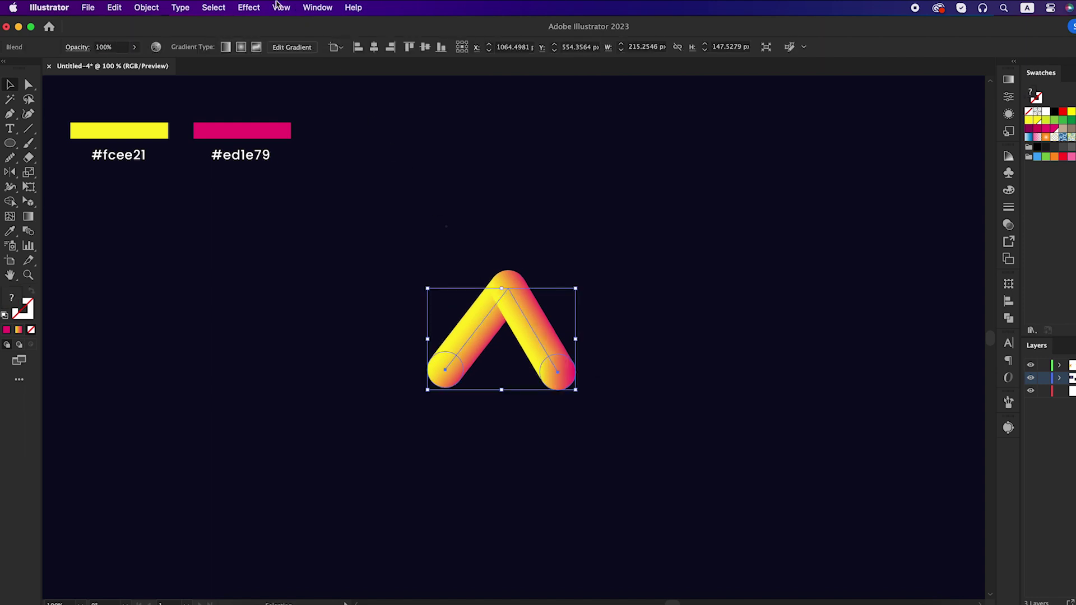
- Bloat the gradient chevron with Pucker & Bloat at 55, then deselect and drag it down-left
left_click(255, 6)
mouse_move(276, 138)
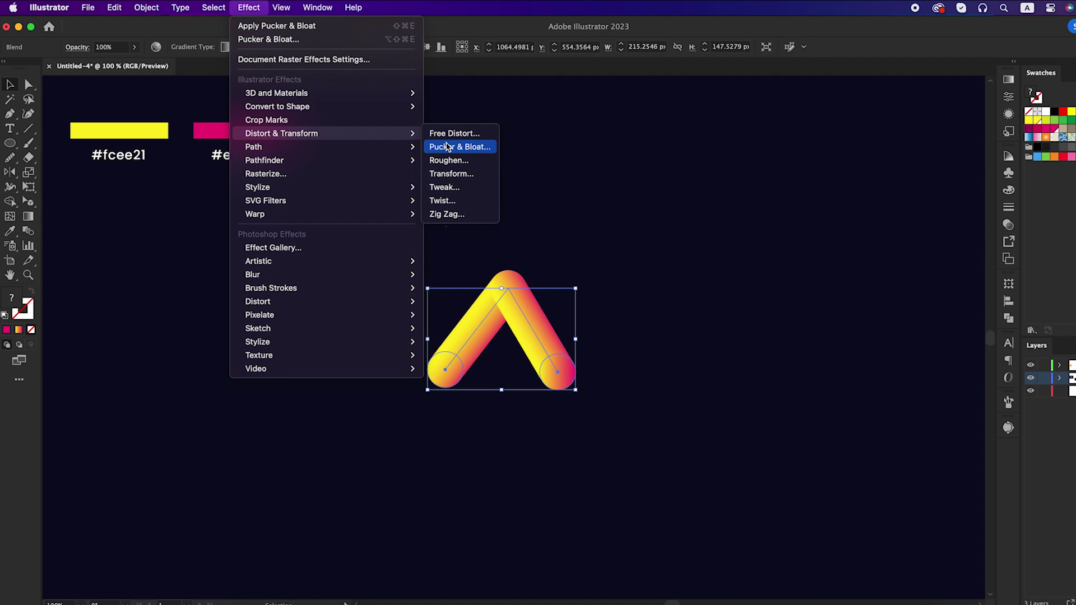
left_click(463, 152)
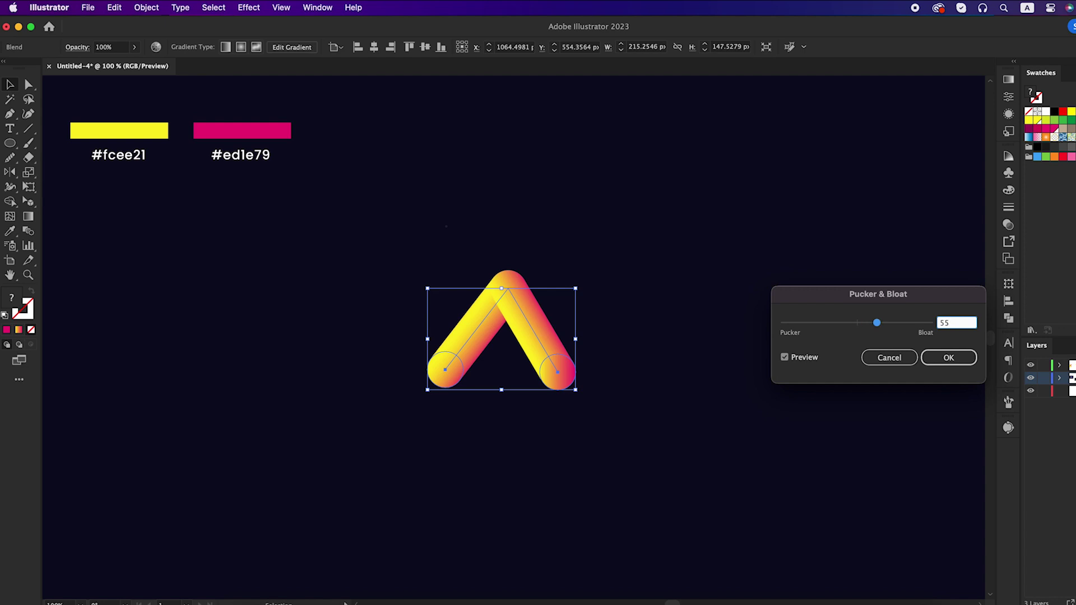
left_click(949, 357)
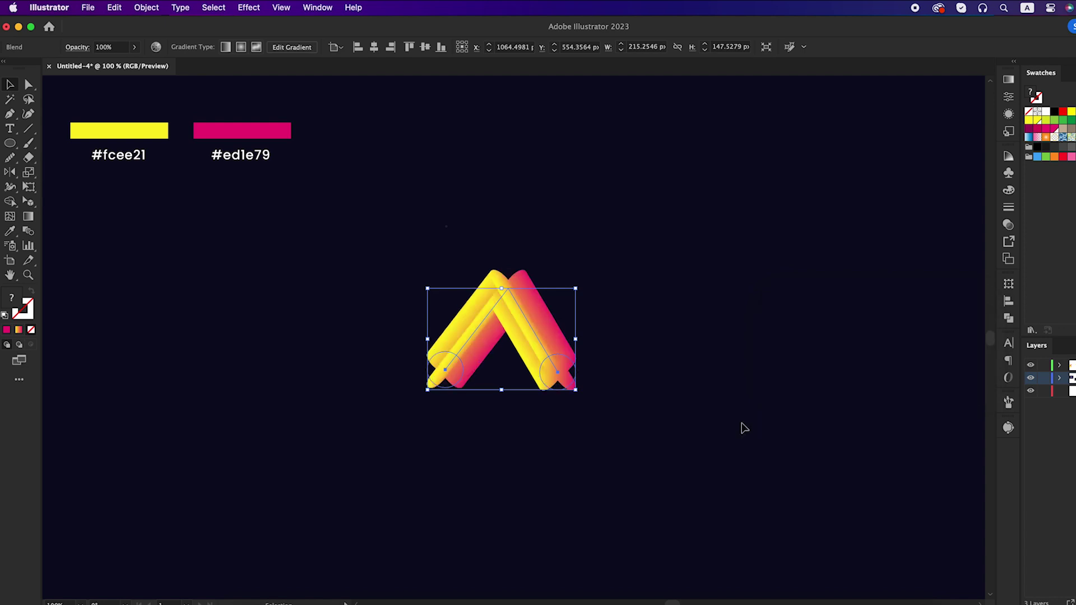
left_click(567, 429)
left_click_drag(547, 373, 699, 490)
- Build an M from chevron copies, flip one 180° into a V, and select the right peak and V
left_click(598, 485)
left_click(695, 489)
left_click_drag(564, 282, 884, 453)
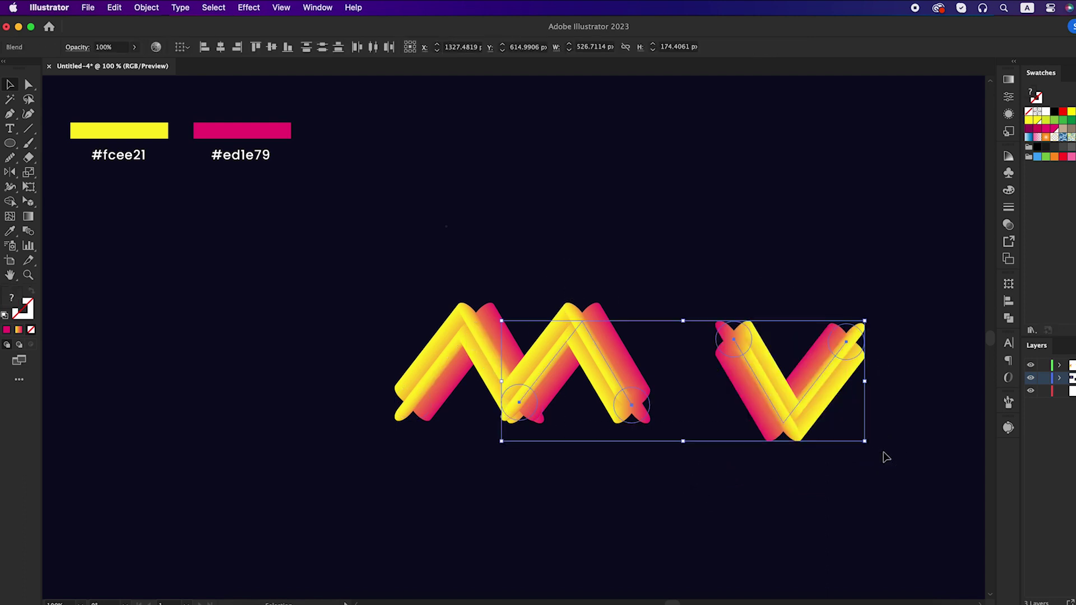